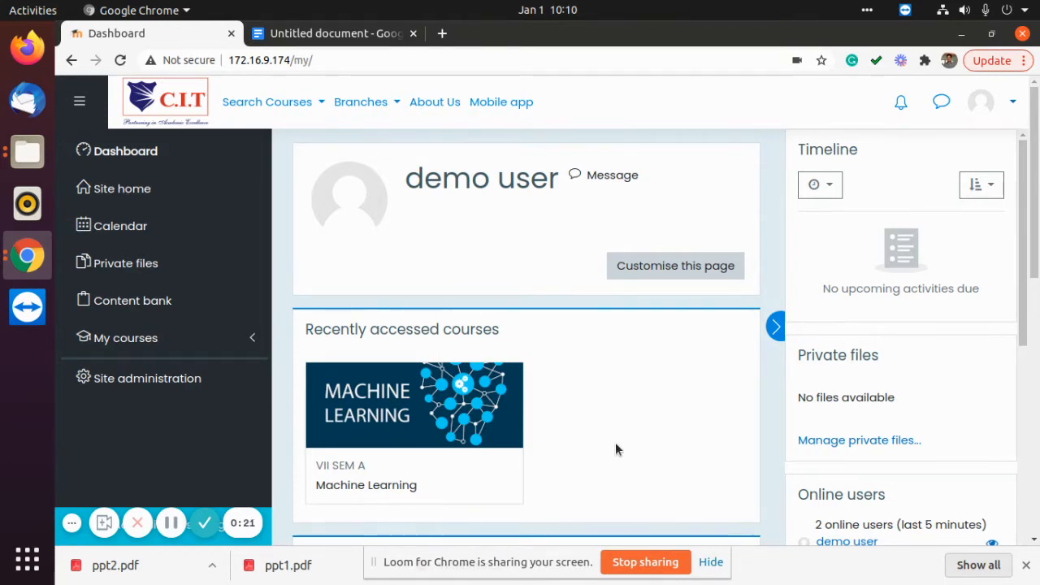
Open the MLA (Machine Learning) course from the enrolled courses and turn editing on.
click(187, 350)
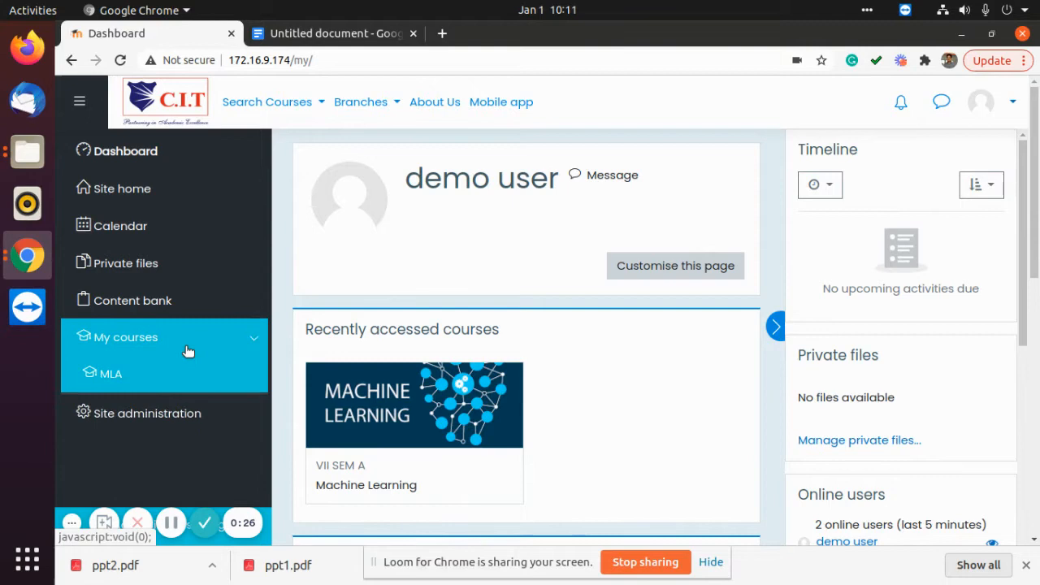
click(112, 374)
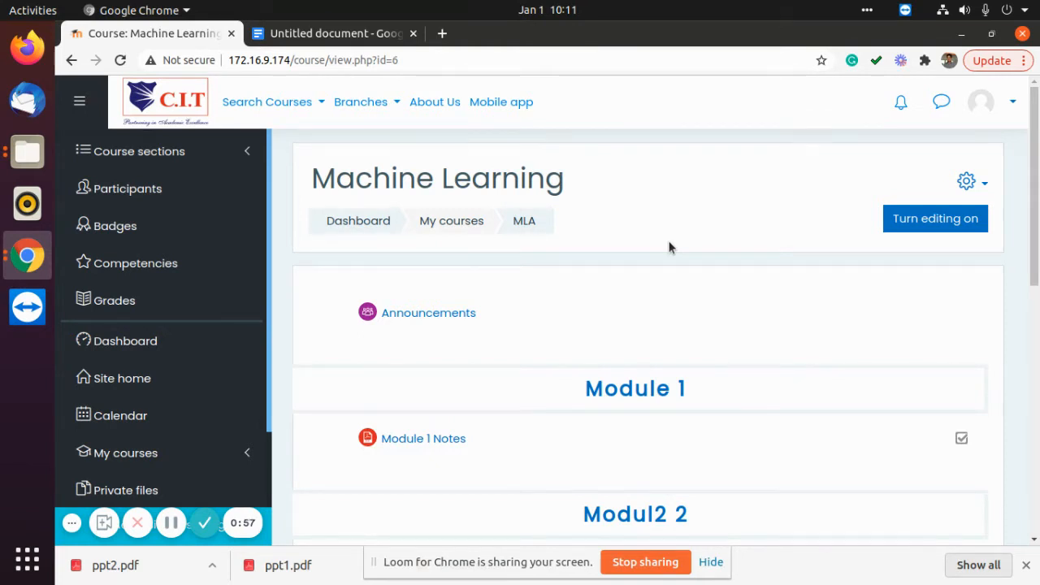
scroll(669, 248, down, 3)
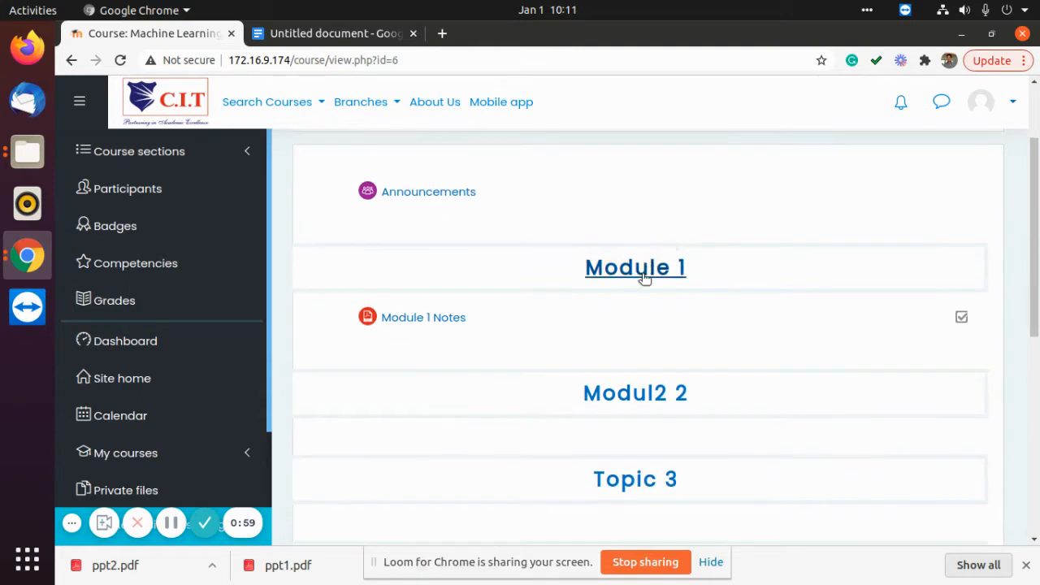
scroll(682, 487, down, 2)
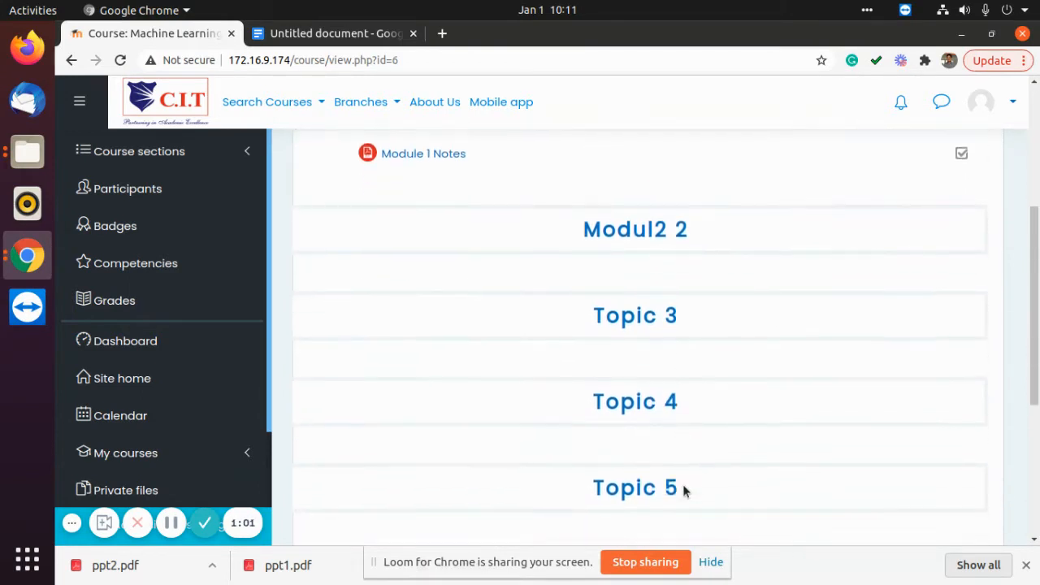
scroll(683, 487, up, 3)
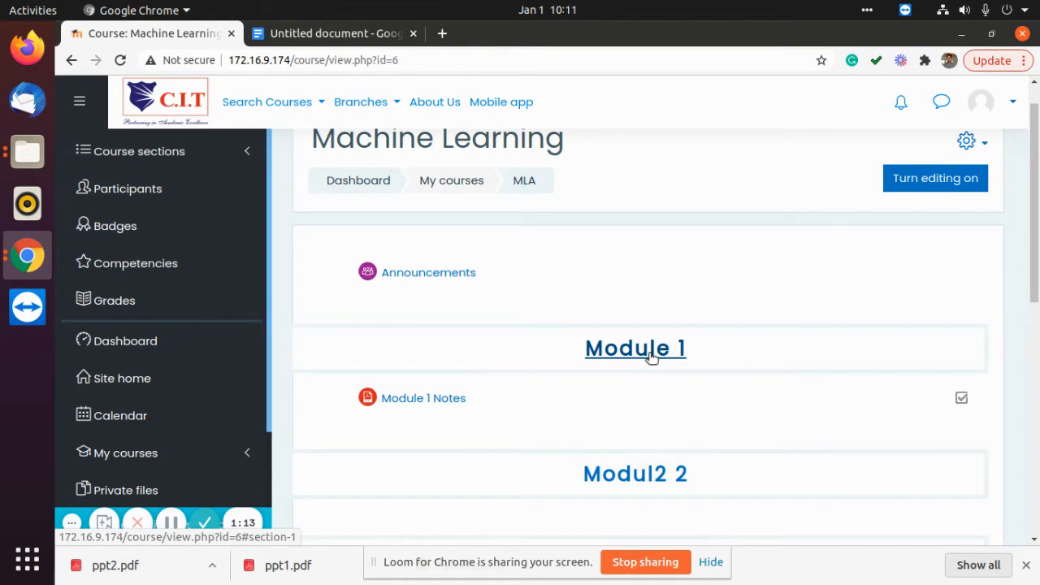
click(953, 184)
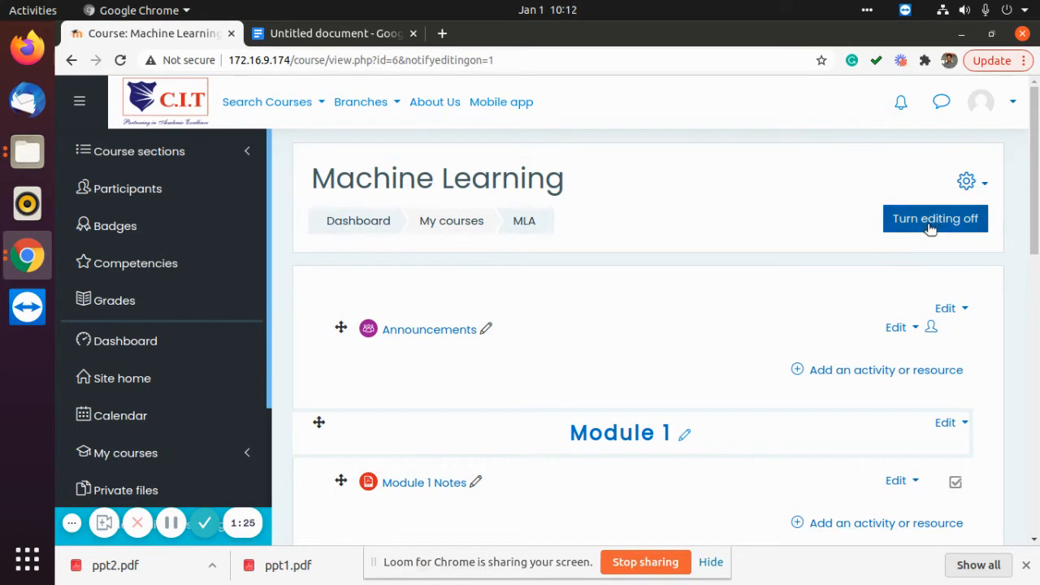
Open the Module 1 topic for editing and place the cursor in its summary.
scroll(887, 450, down, 2)
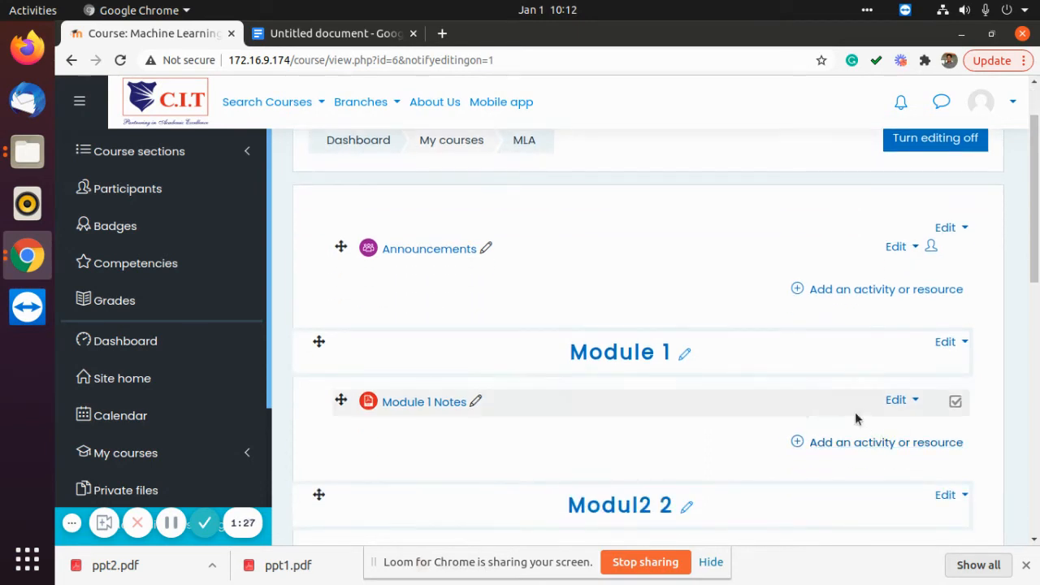
click(957, 343)
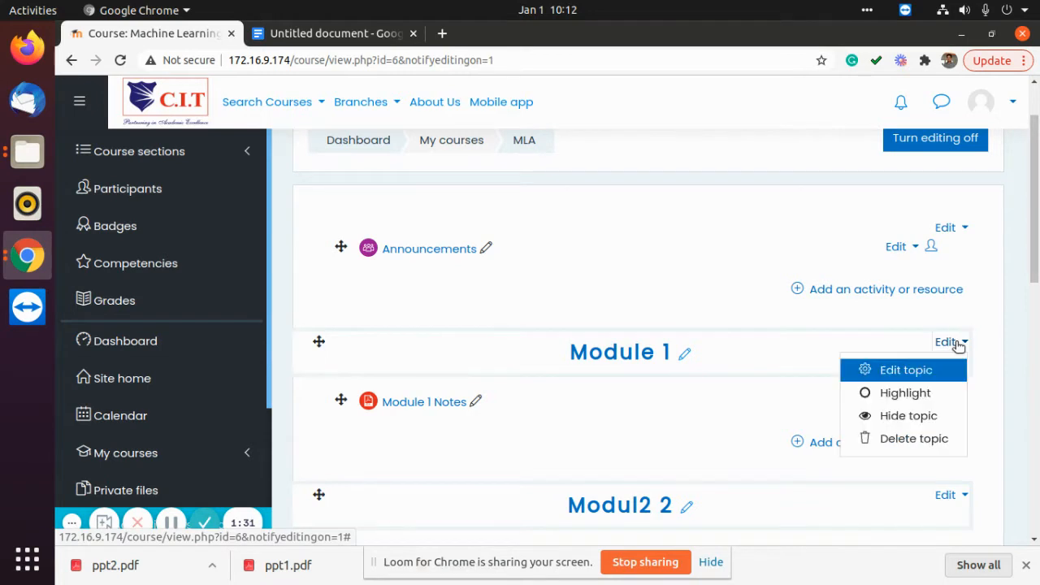
click(899, 372)
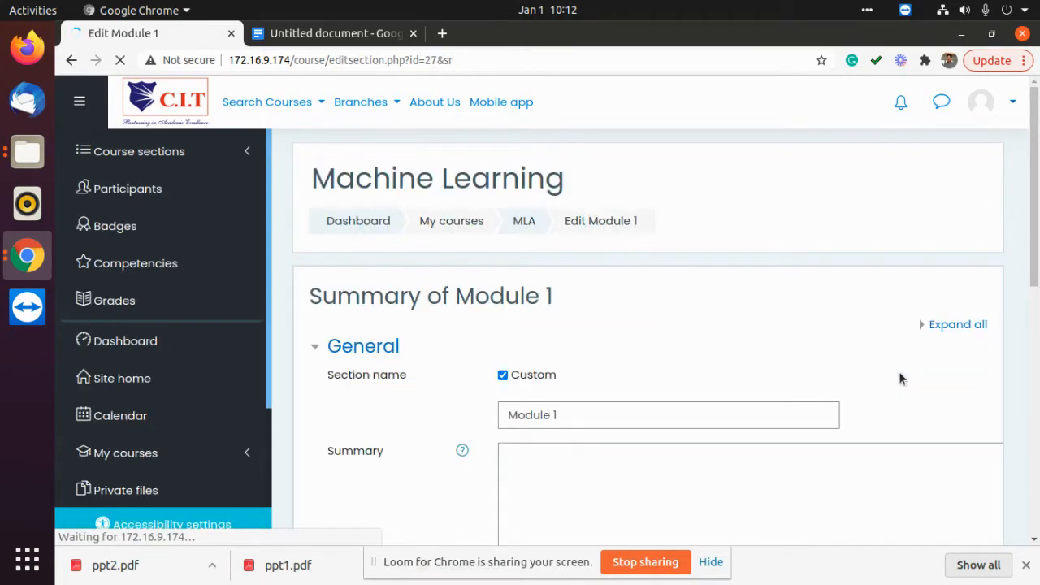
scroll(719, 415, down, 3)
click(603, 368)
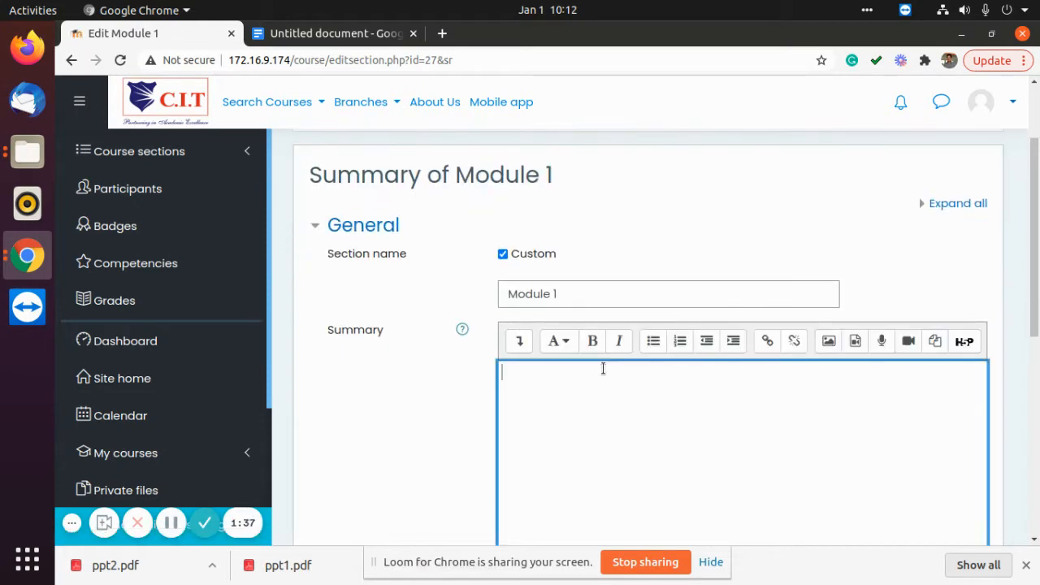
Copy the whole Date, Lecture Plan and Topic table from the open Google Docs document into the Module 1 summary.
click(349, 33)
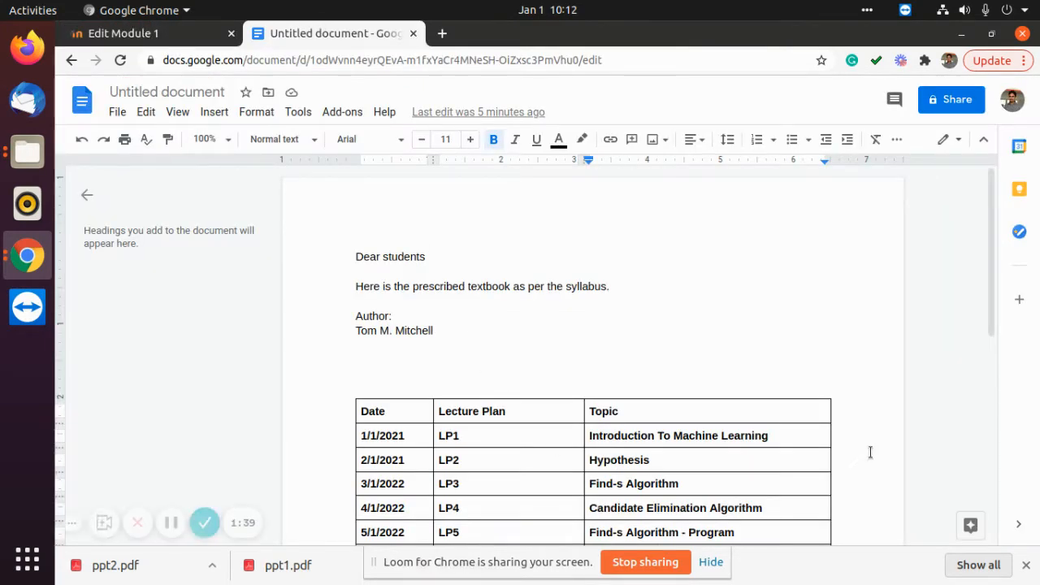
scroll(871, 453, down, 3)
drag(824, 434, 337, 285)
key(ctrl+c)
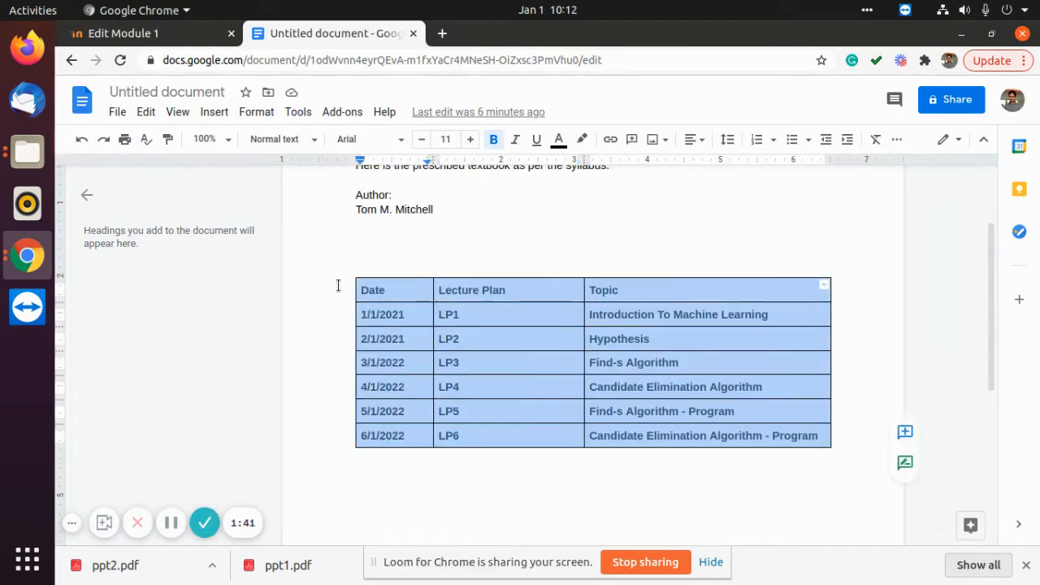
click(176, 35)
key(ctrl+v)
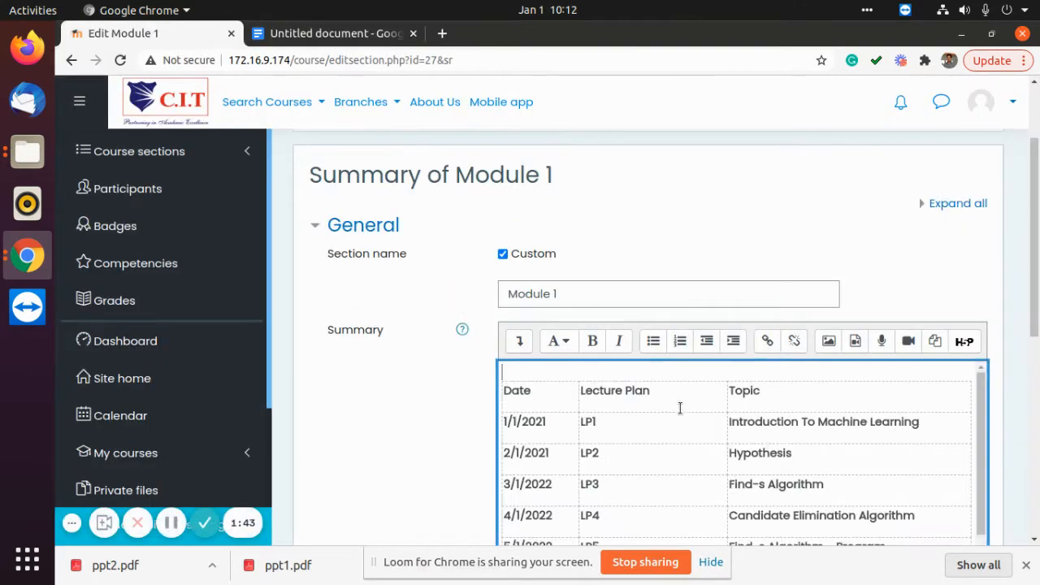
Review the dates, lecture plans and topics of the pasted table in the Module 1 summary.
scroll(1014, 404, down, 2)
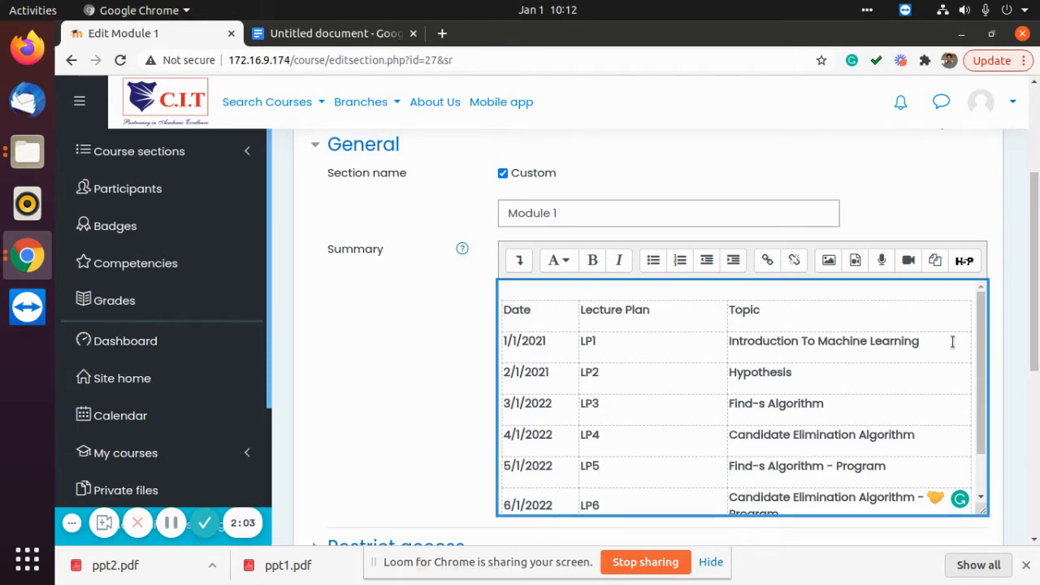
scroll(953, 341, down, 1)
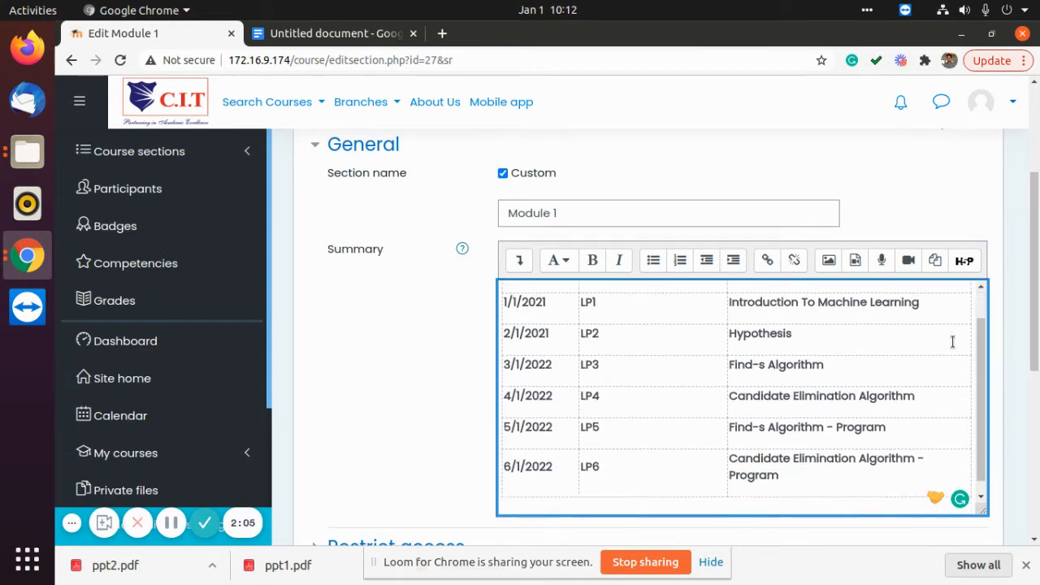
scroll(952, 341, up, 1)
scroll(952, 341, down, 1)
scroll(952, 341, up, 1)
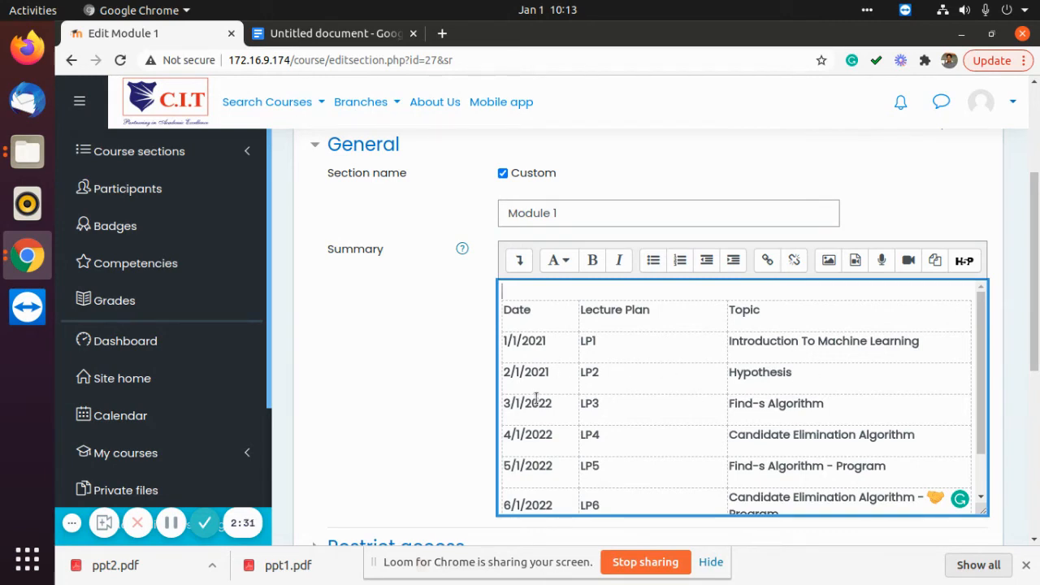
scroll(646, 413, down, 1)
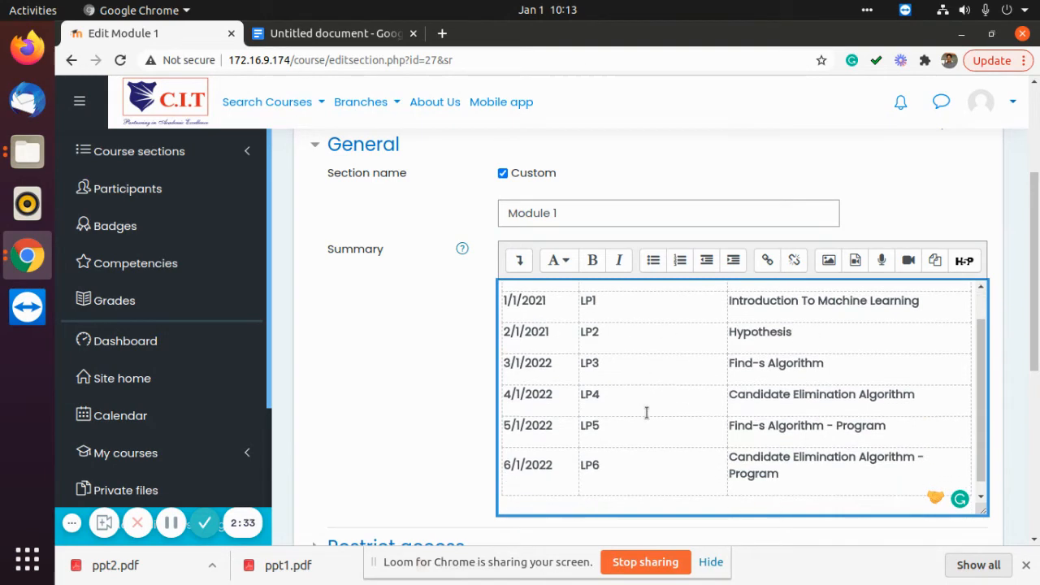
scroll(645, 413, up, 1)
scroll(646, 413, down, 1)
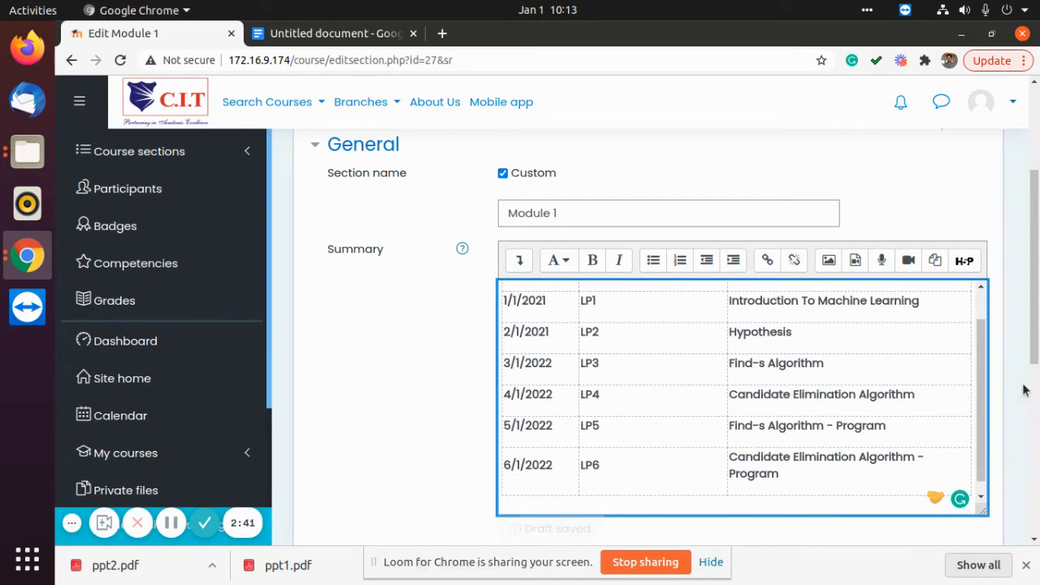
Save the Module 1 summary and check the lecture plan table on the course page.
scroll(1022, 391, down, 5)
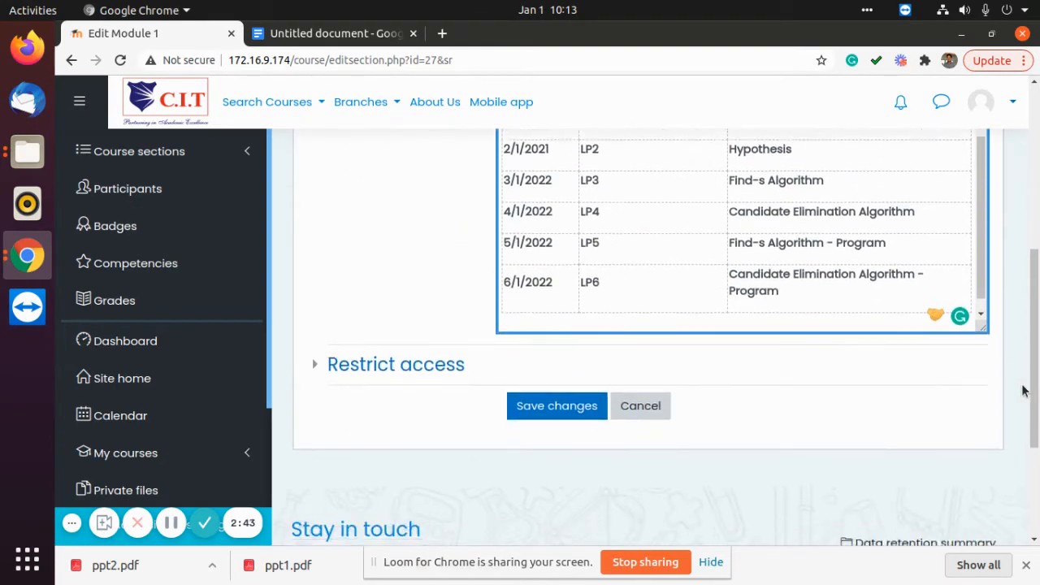
click(550, 393)
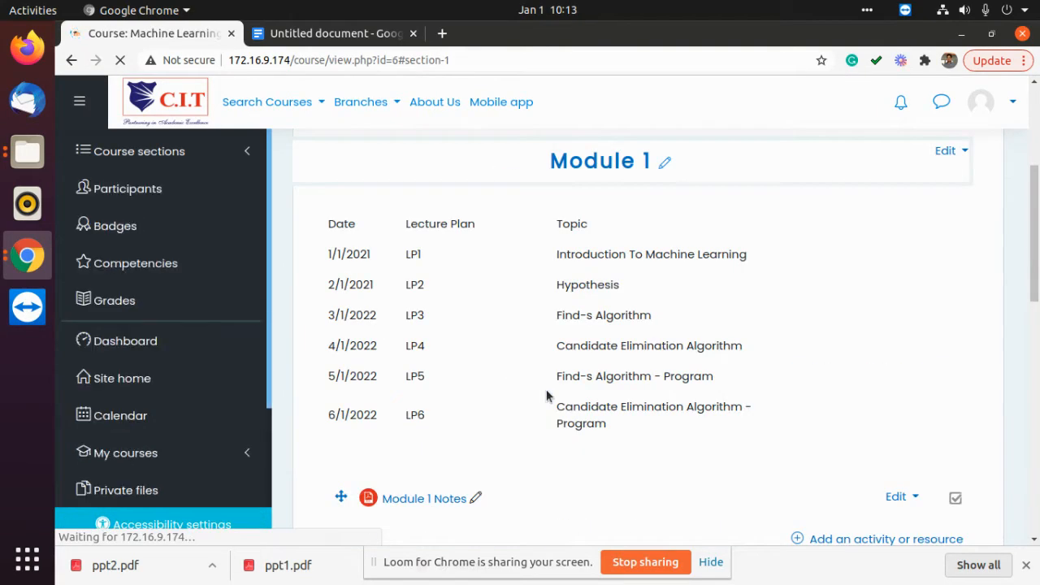
scroll(812, 421, up, 2)
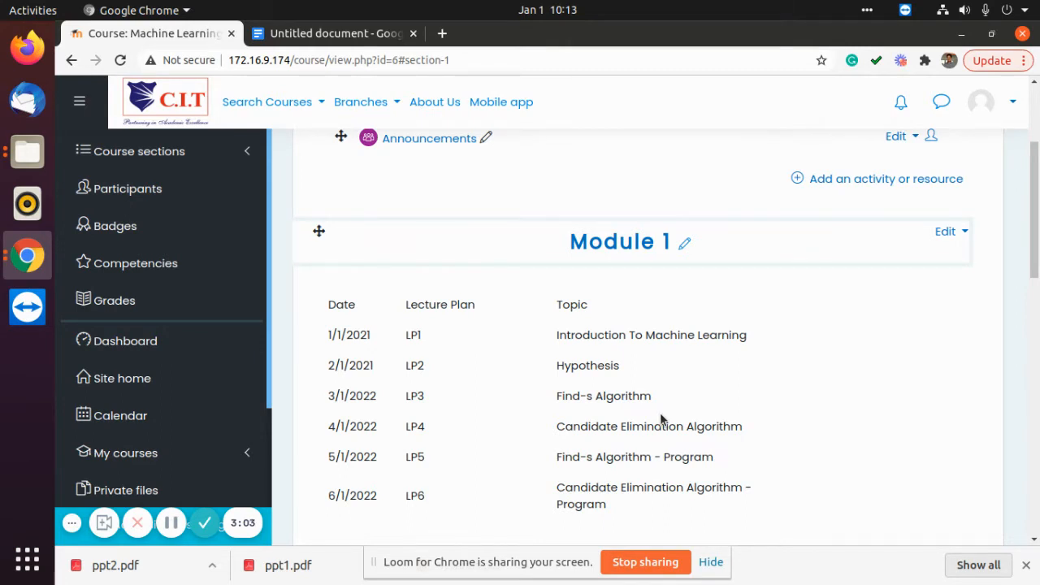
scroll(661, 419, down, 1)
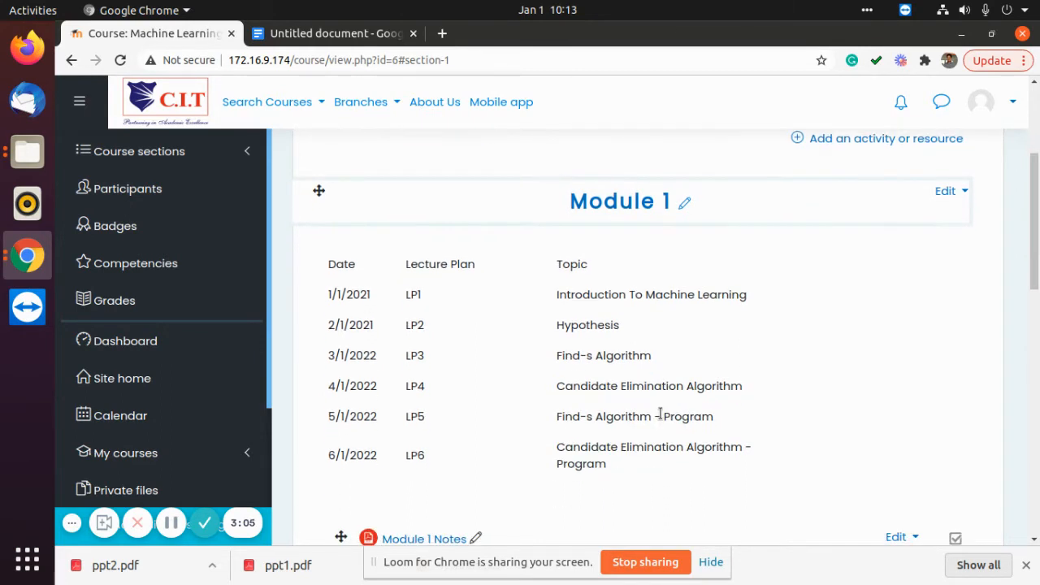
scroll(660, 415, down, 1)
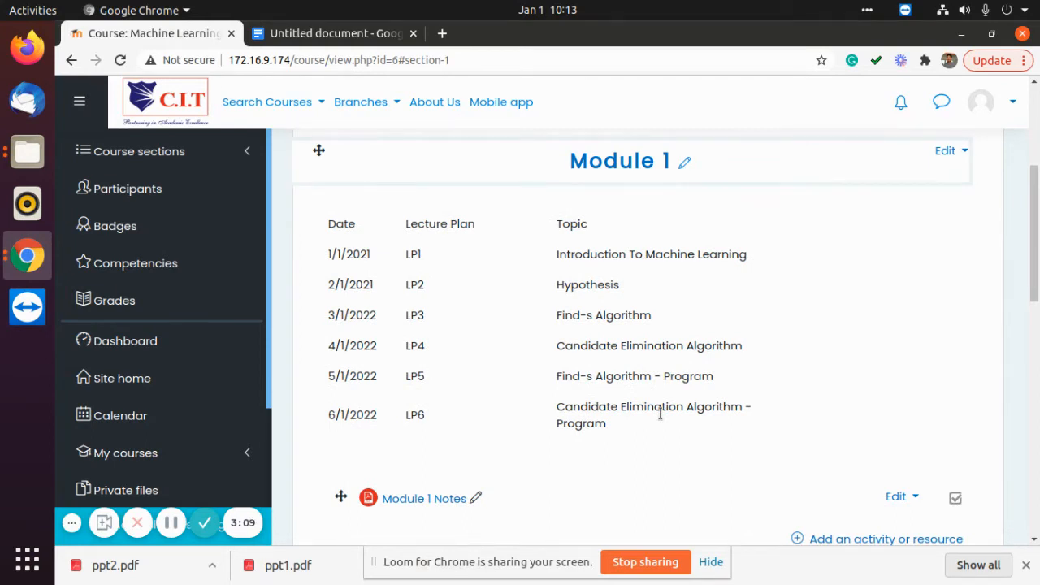
Add a Folder resource to Module 1 and name it PPT.
scroll(660, 415, down, 3)
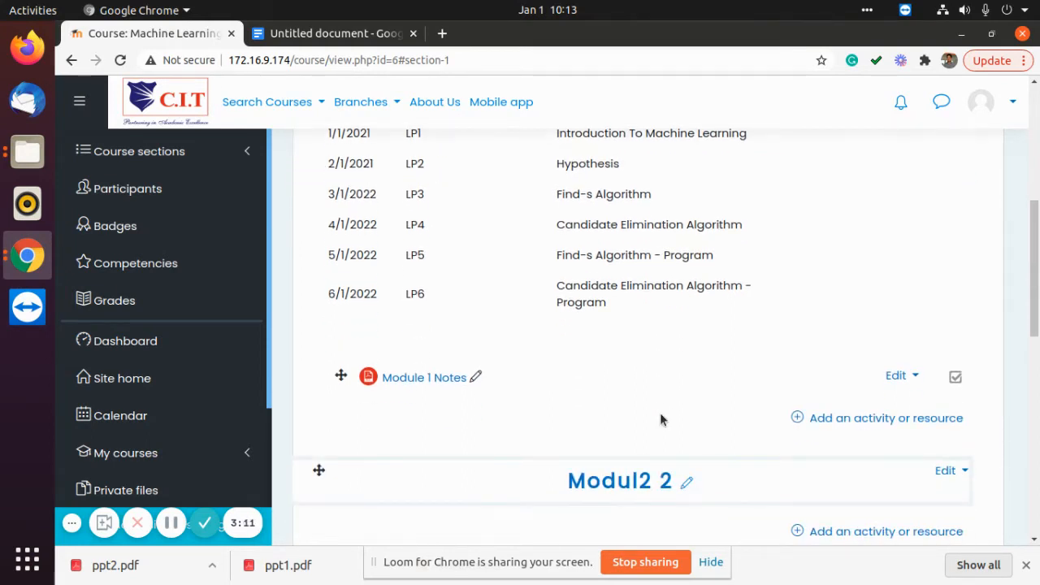
click(851, 423)
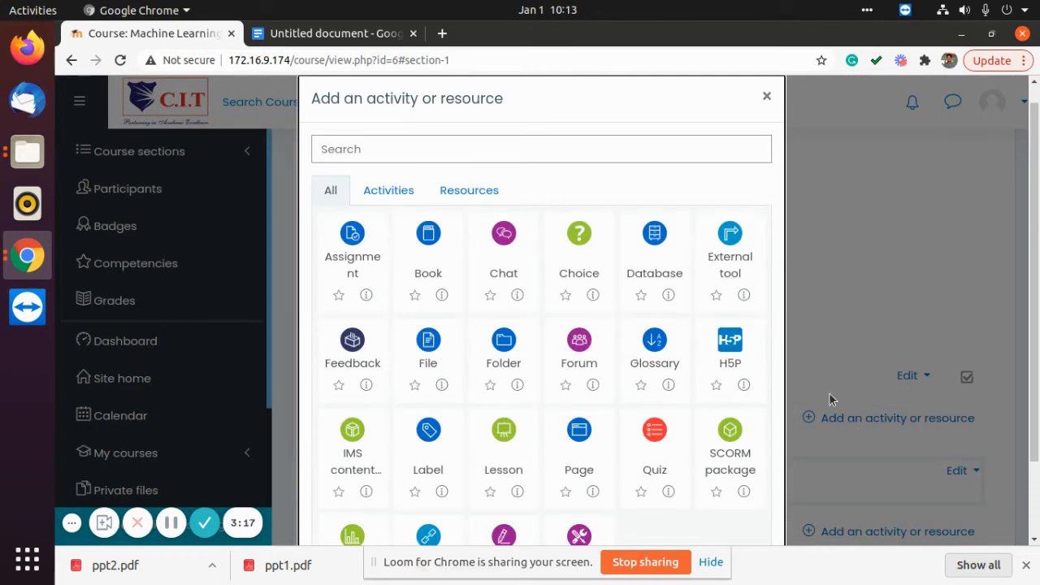
click(460, 195)
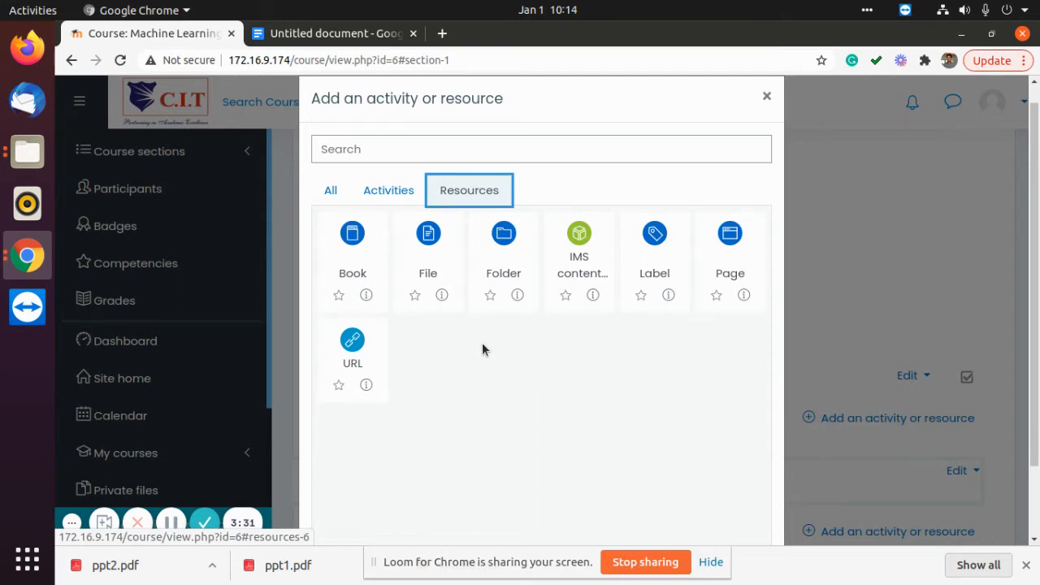
click(503, 234)
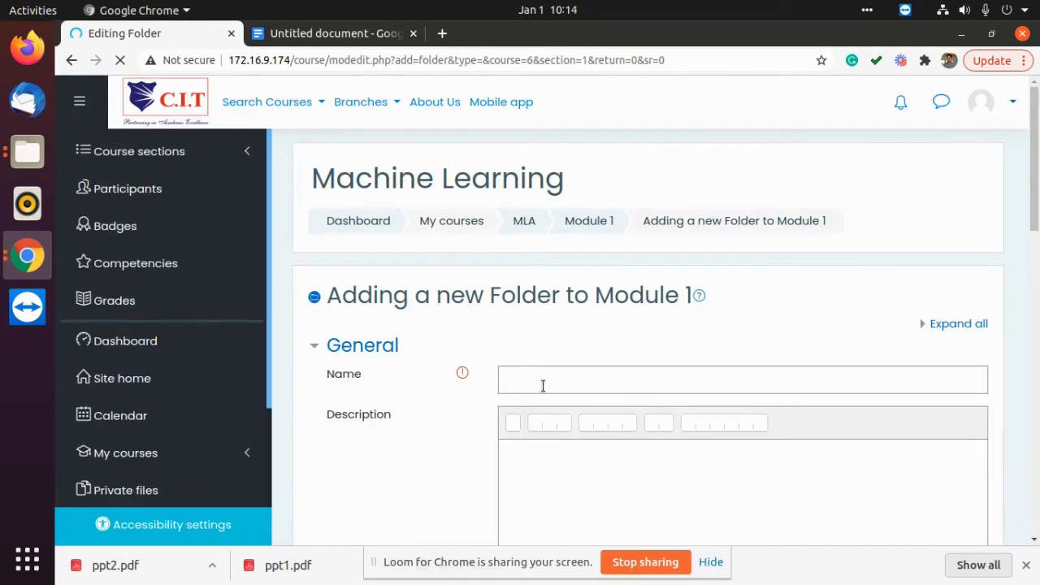
click(543, 386)
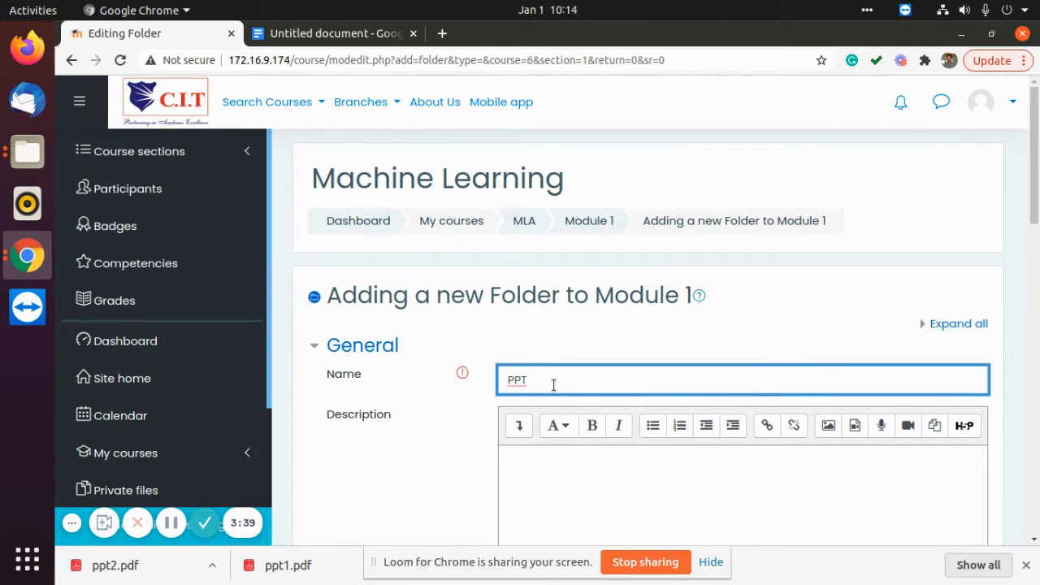
Enter the folder's description as "This folder contains my lecture slides.".
scroll(549, 384, down, 2)
click(557, 385)
text(Thi)
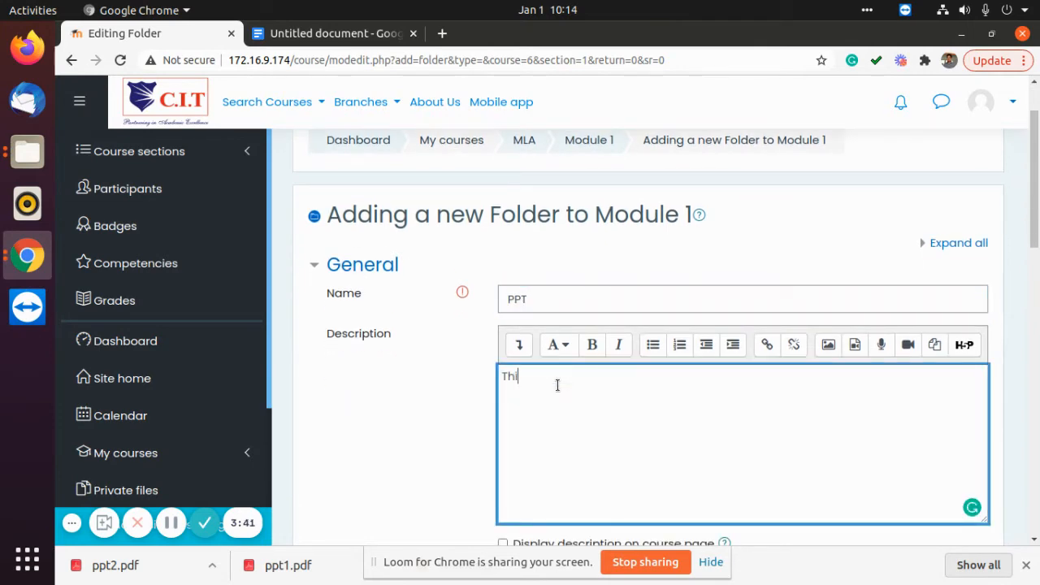
text(s folder contain)
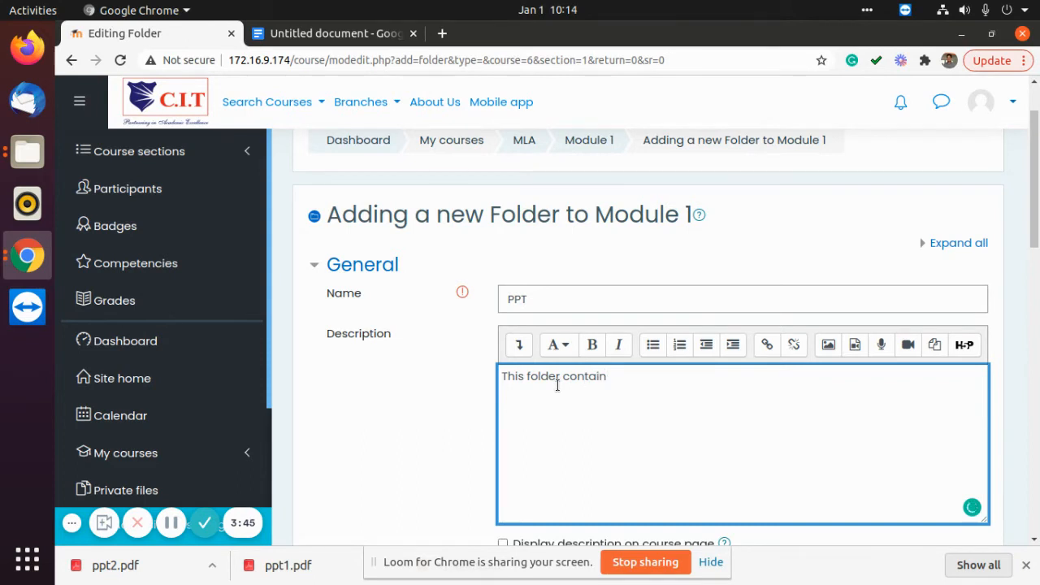
text(s my lecture slides)
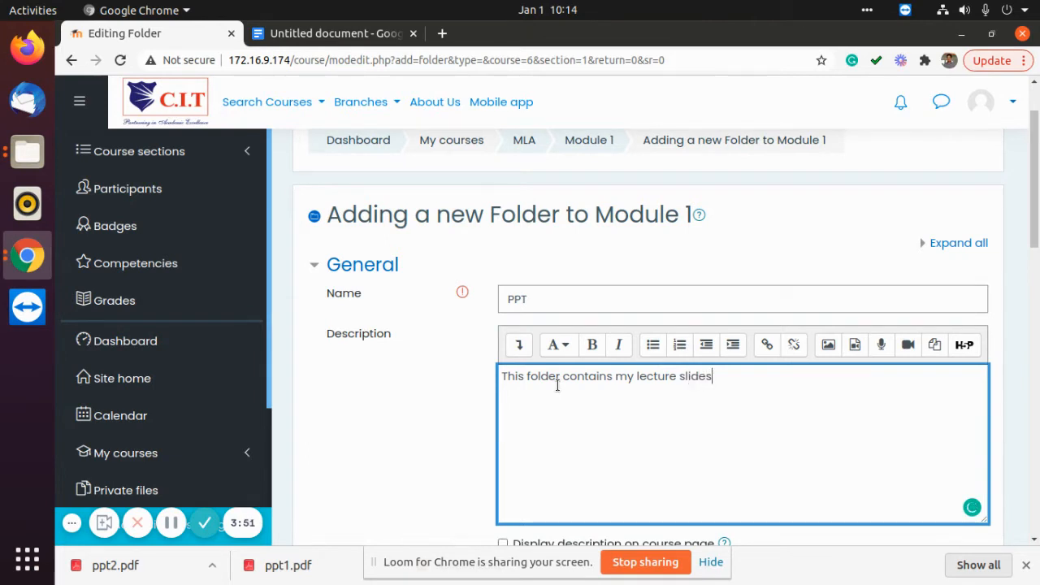
text(.)
Save the new folder with its default content settings, return to the course, and locate it in Module 1.
scroll(562, 407, down, 3)
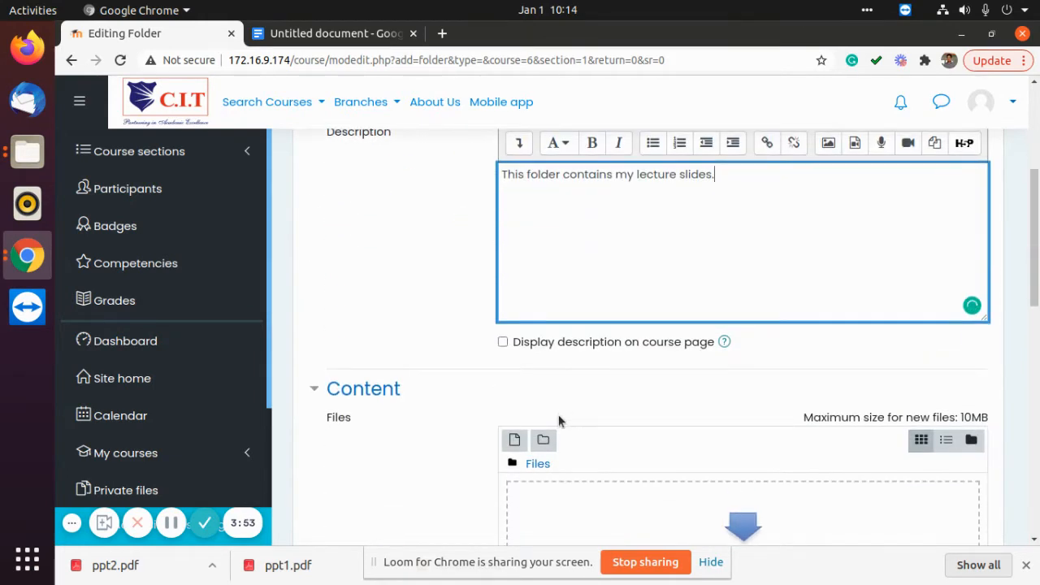
scroll(559, 414, down, 3)
scroll(561, 383, down, 5)
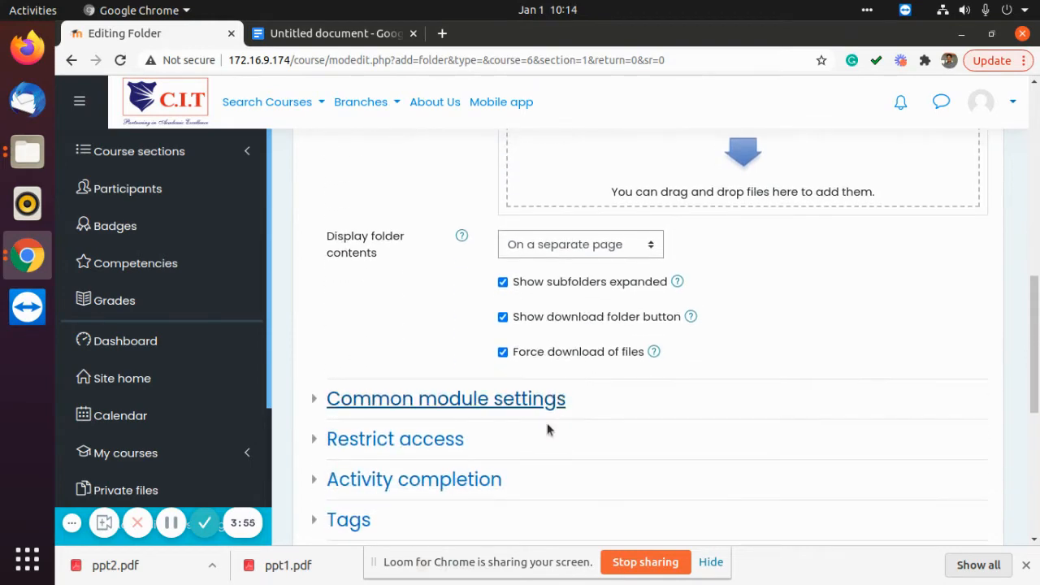
click(610, 441)
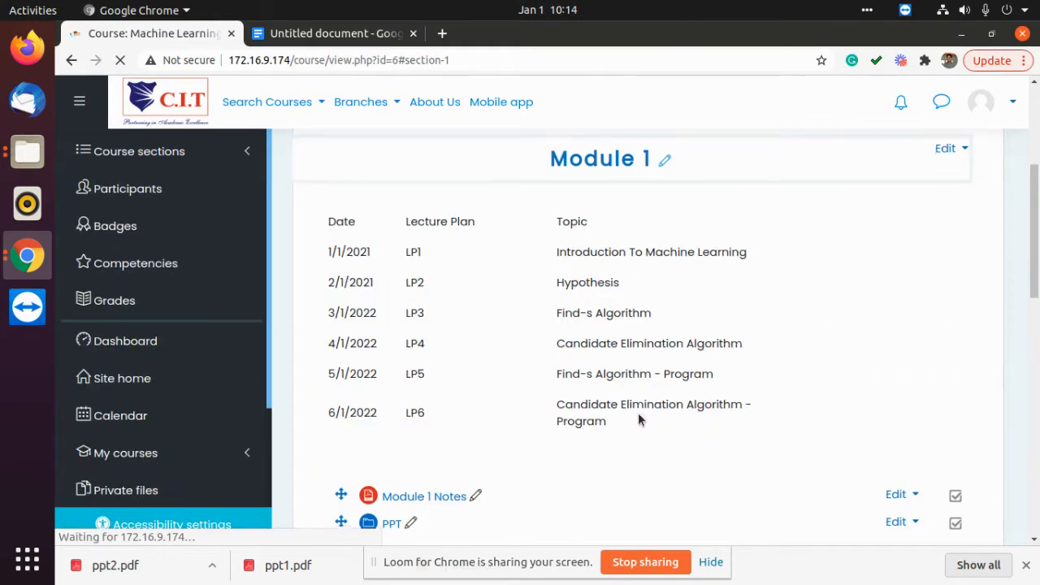
scroll(638, 412, down, 3)
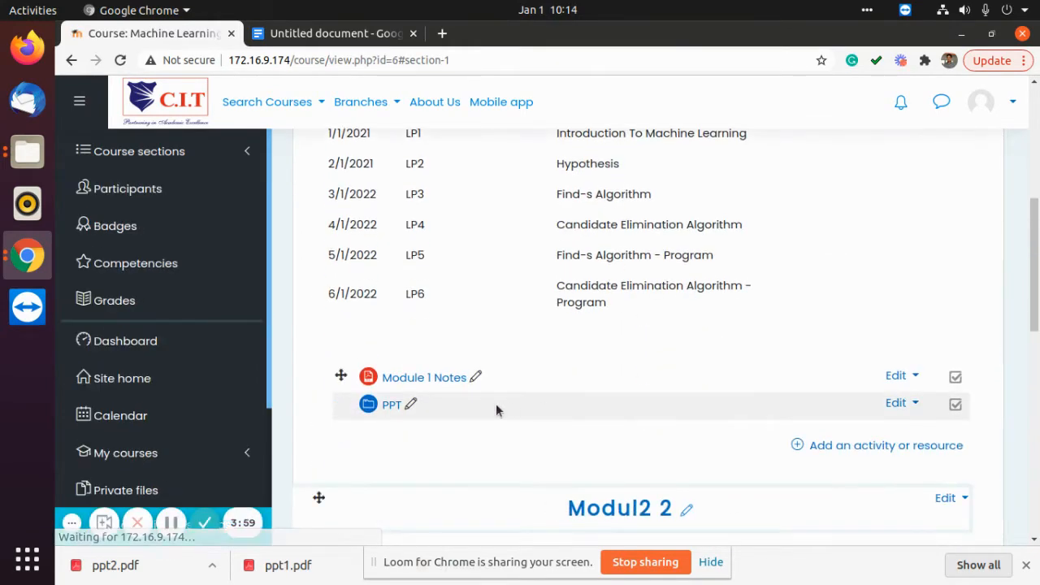
Open the PPT folder in Module 1 and start editing its files.
click(388, 404)
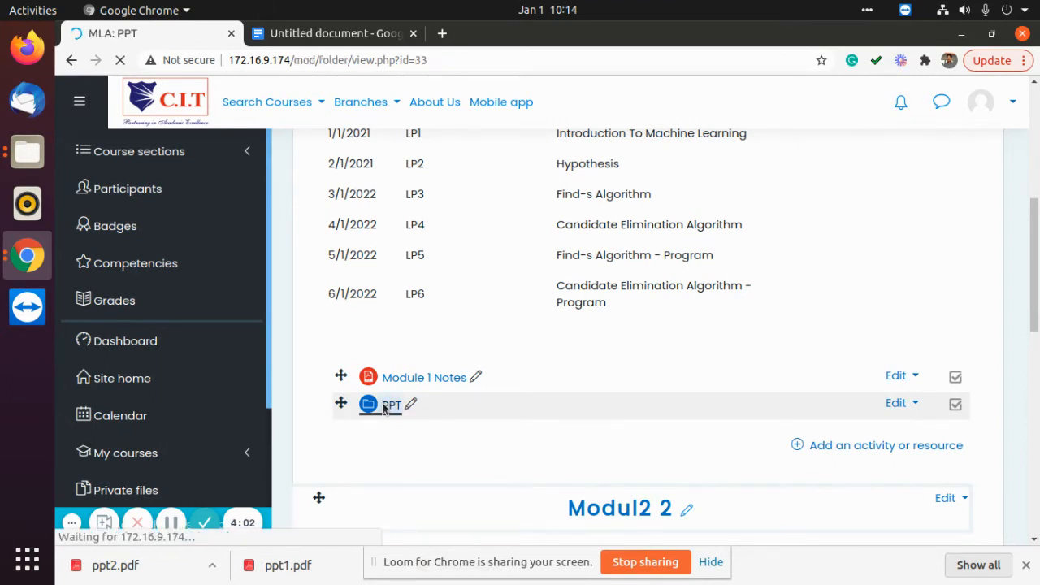
scroll(726, 398, down, 2)
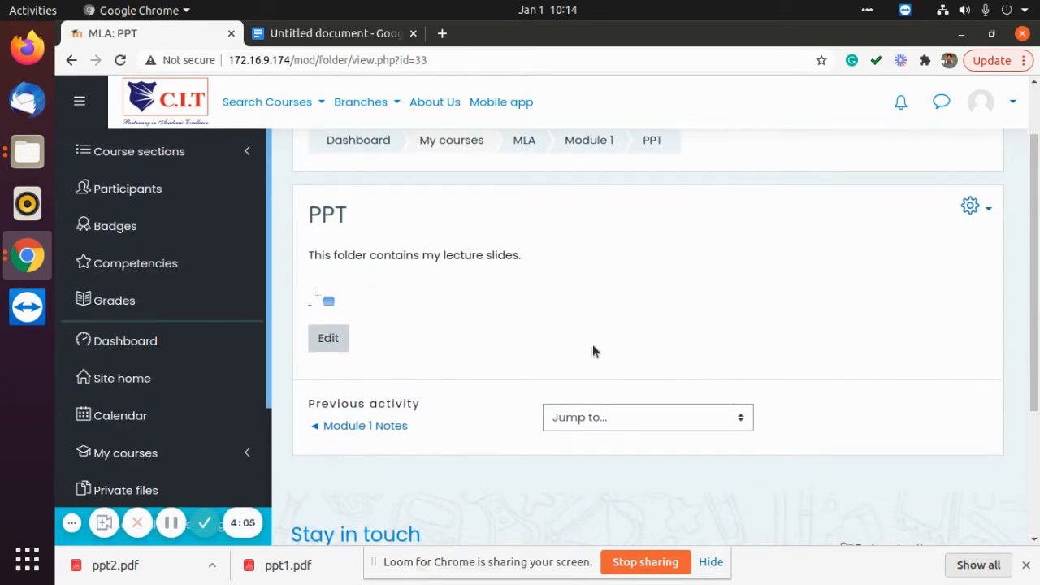
click(329, 338)
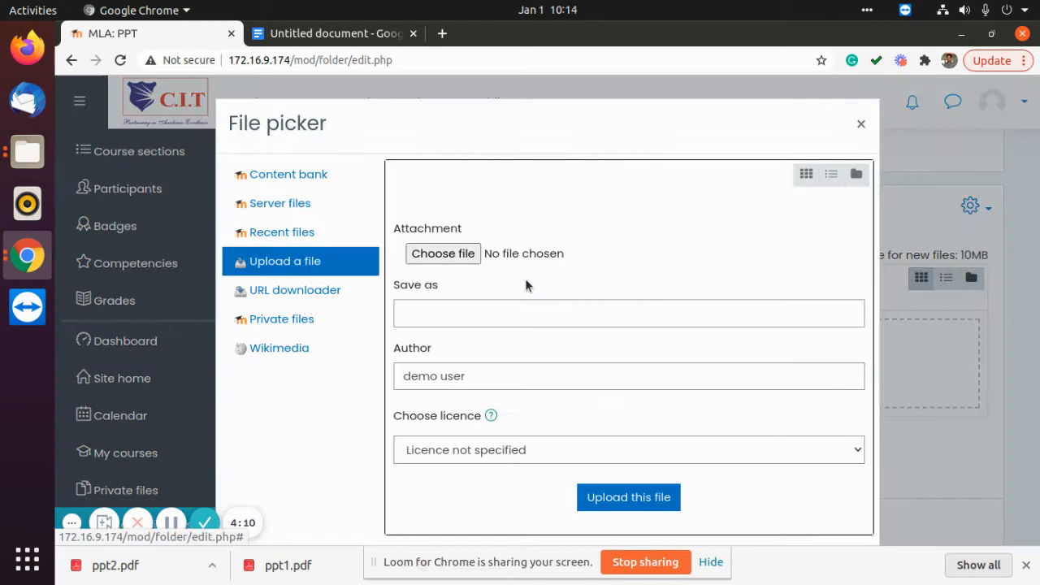
Upload ppt2.pdf from the Desktop's moodle directory into the PPT folder.
click(523, 278)
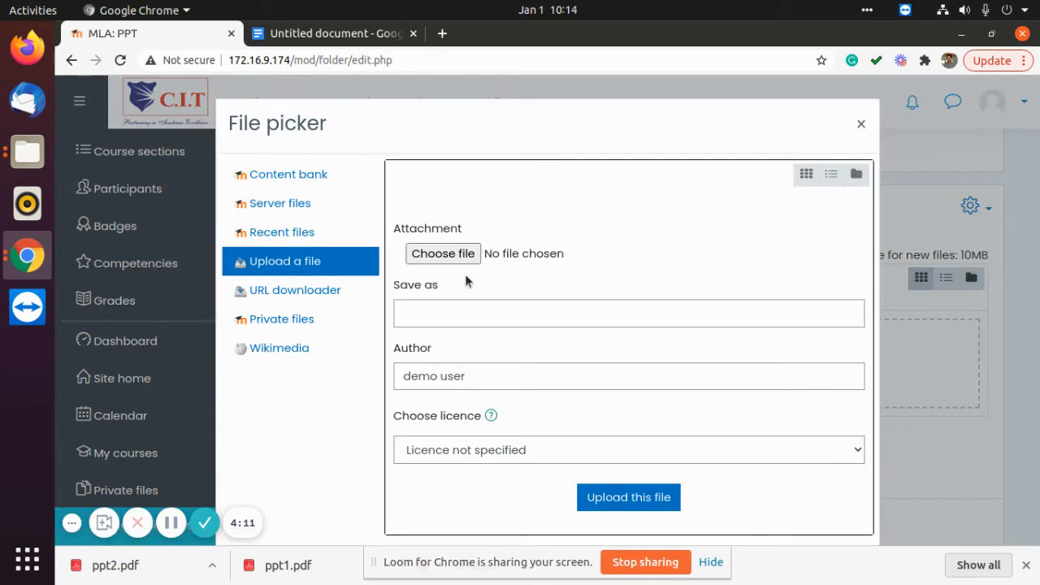
click(432, 256)
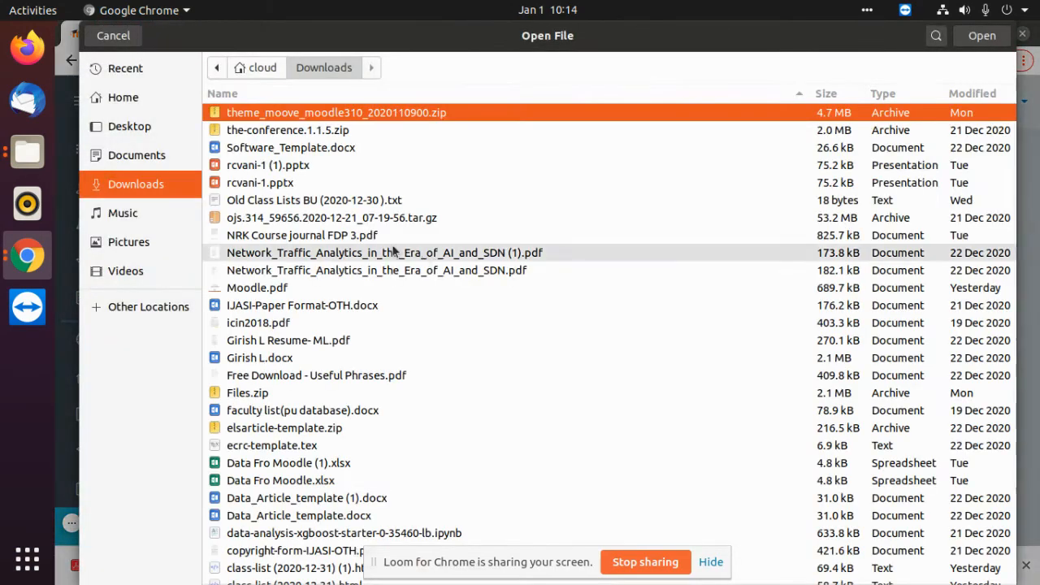
click(133, 122)
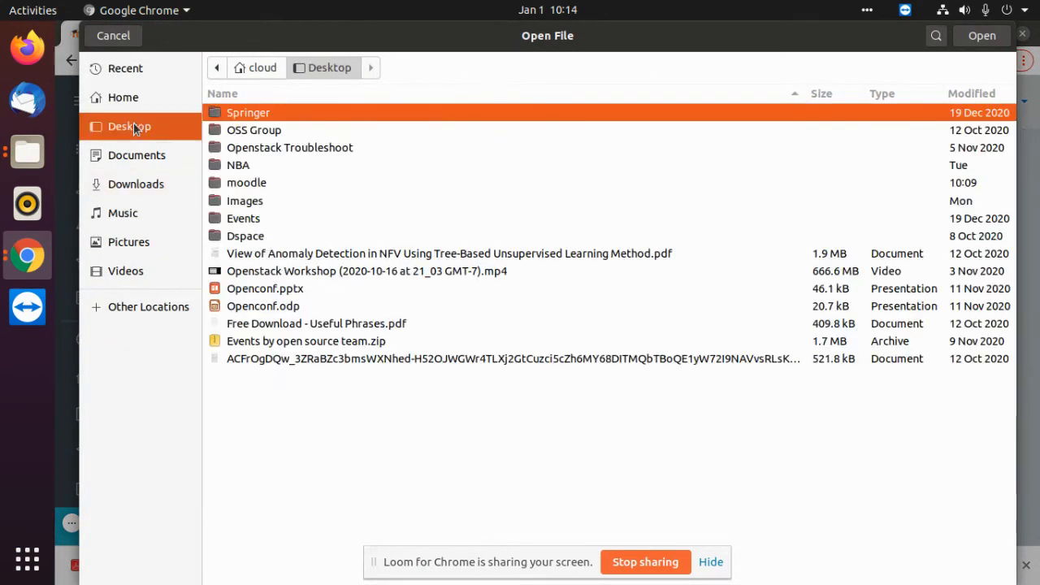
double_click(255, 187)
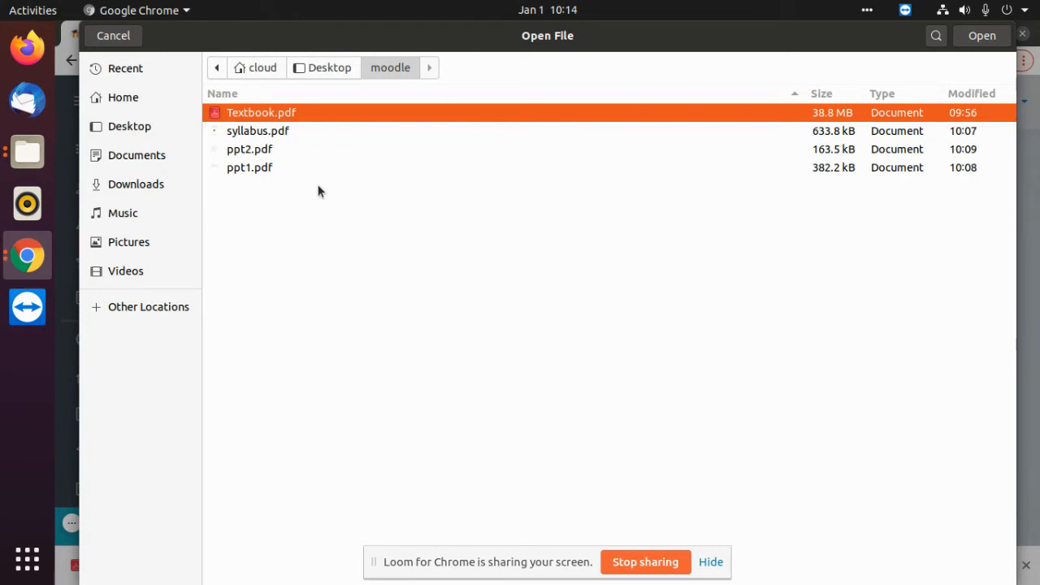
click(275, 152)
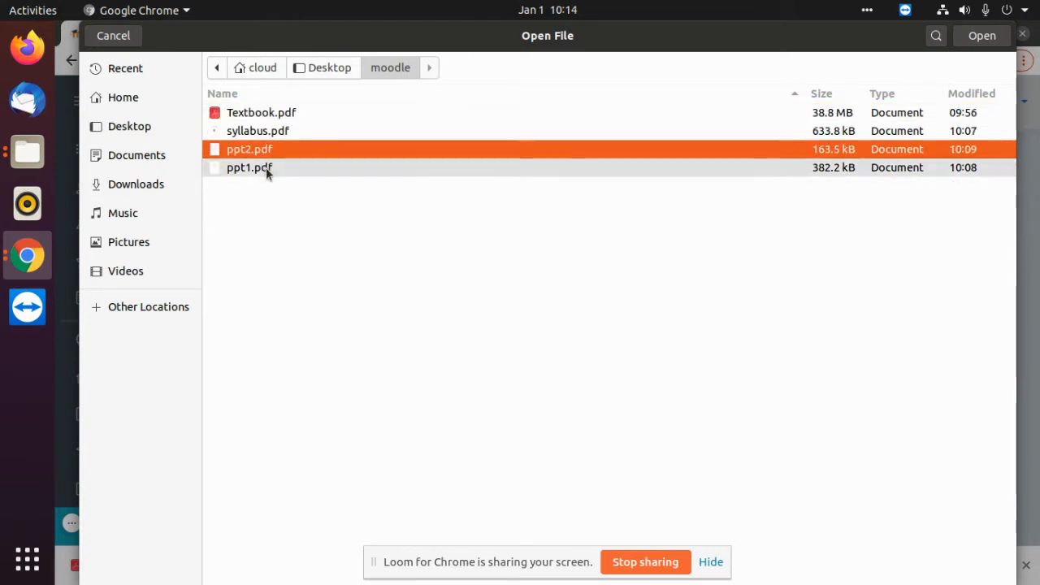
click(266, 167)
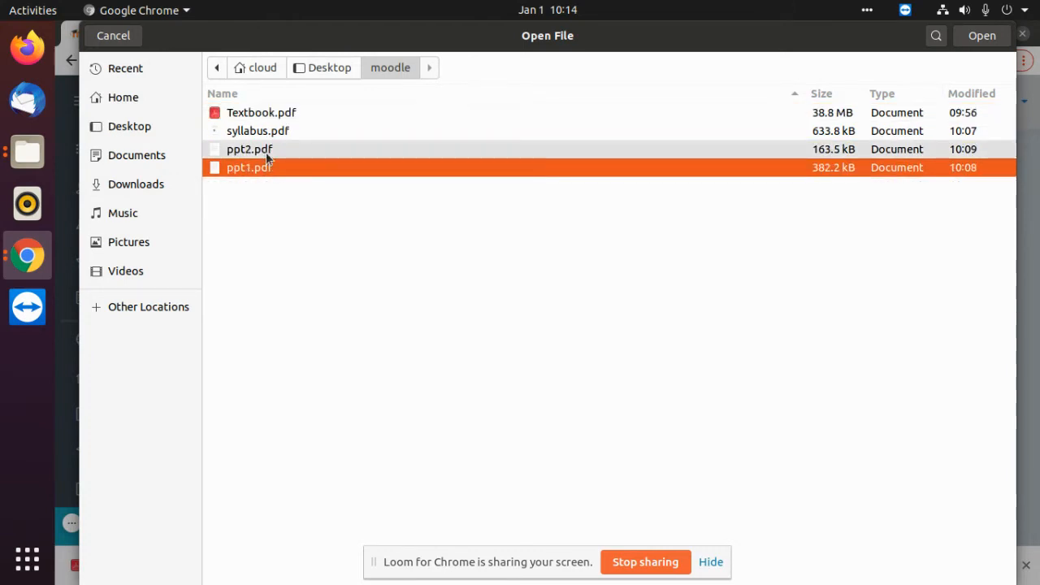
click(266, 151)
click(979, 35)
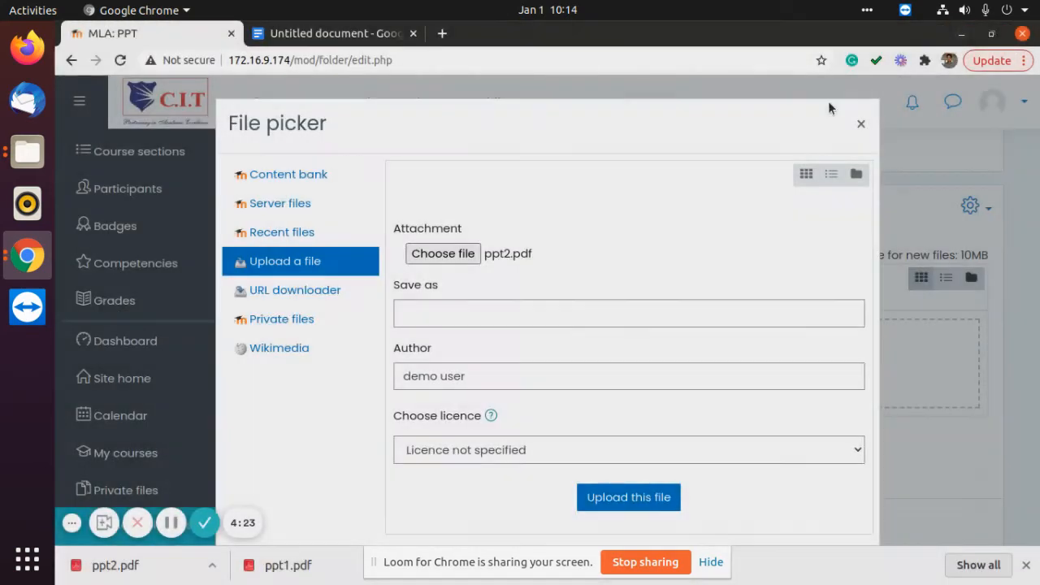
click(630, 495)
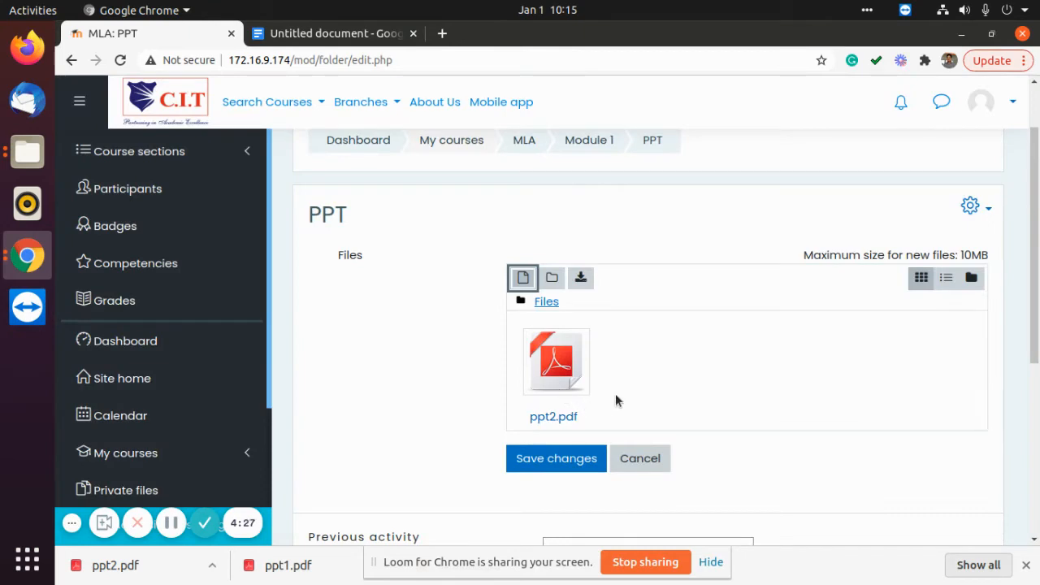
Upload ppt1.pdf from the same moodle directory into the PPT folder.
click(523, 277)
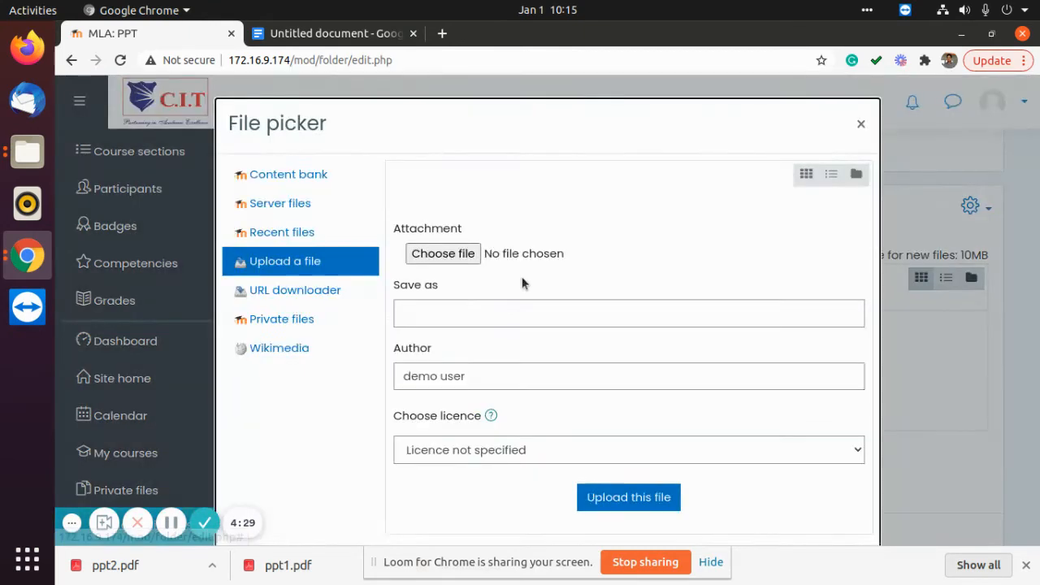
click(452, 260)
click(260, 168)
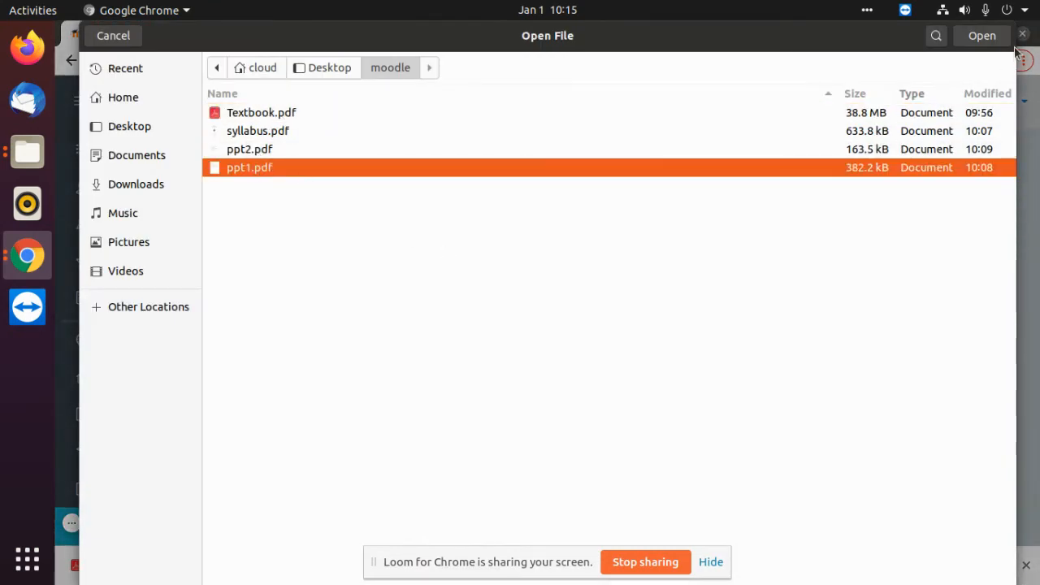
click(978, 37)
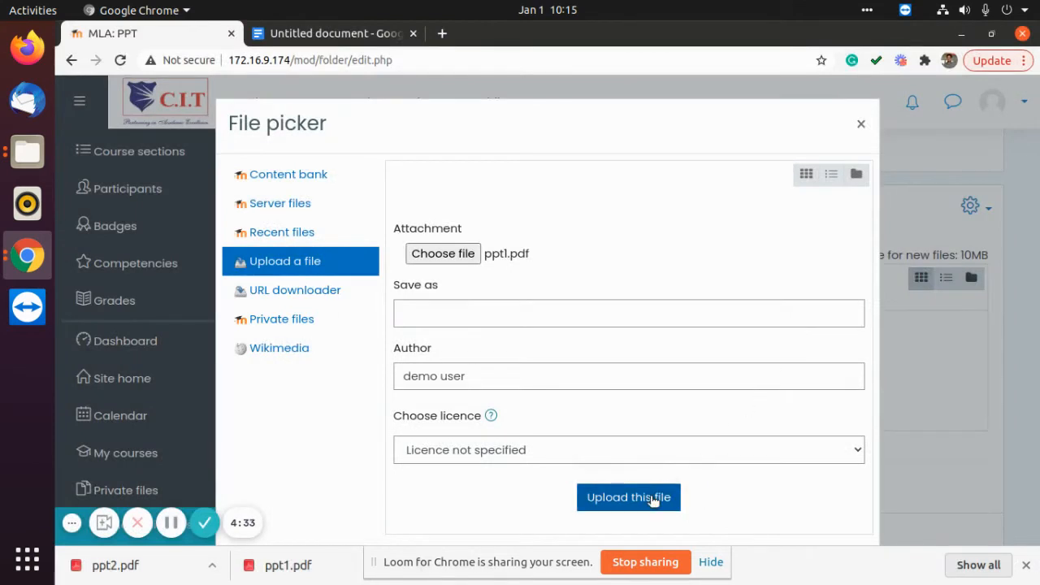
click(653, 498)
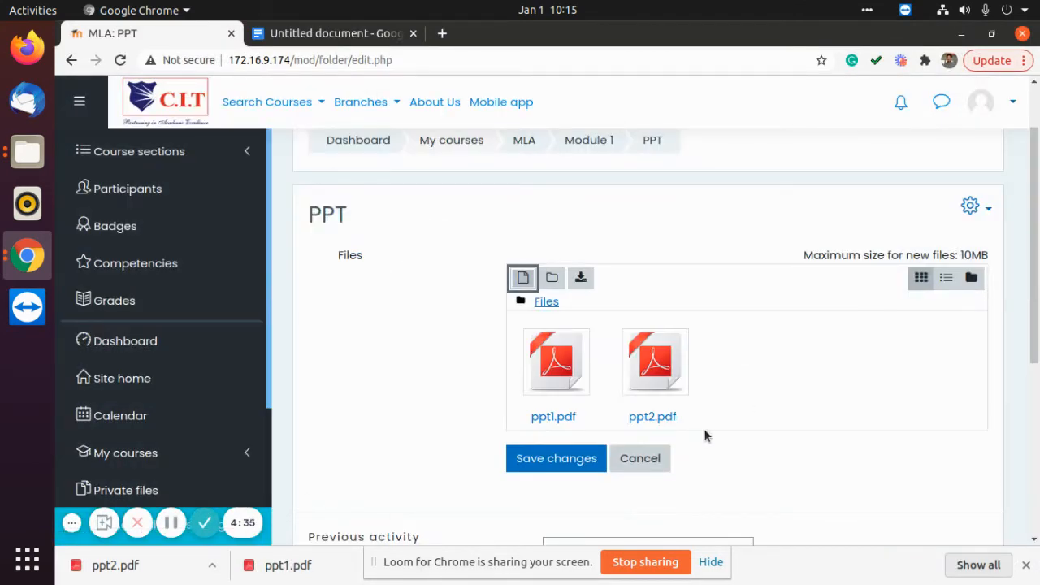
Save the PPT folder's files and return to the Module 1 section of the course.
scroll(555, 400, down, 2)
click(553, 382)
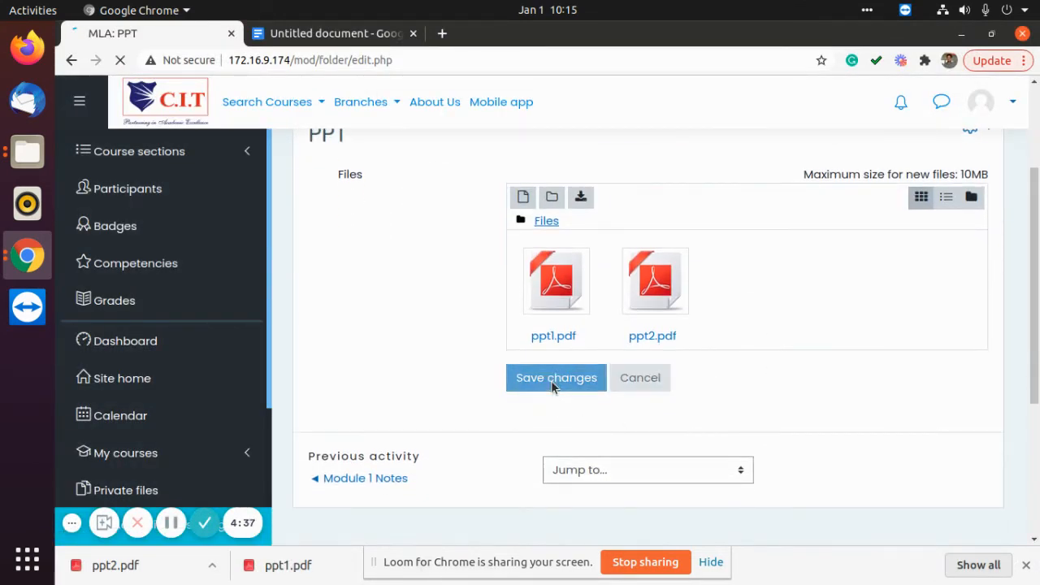
scroll(516, 402, down, 1)
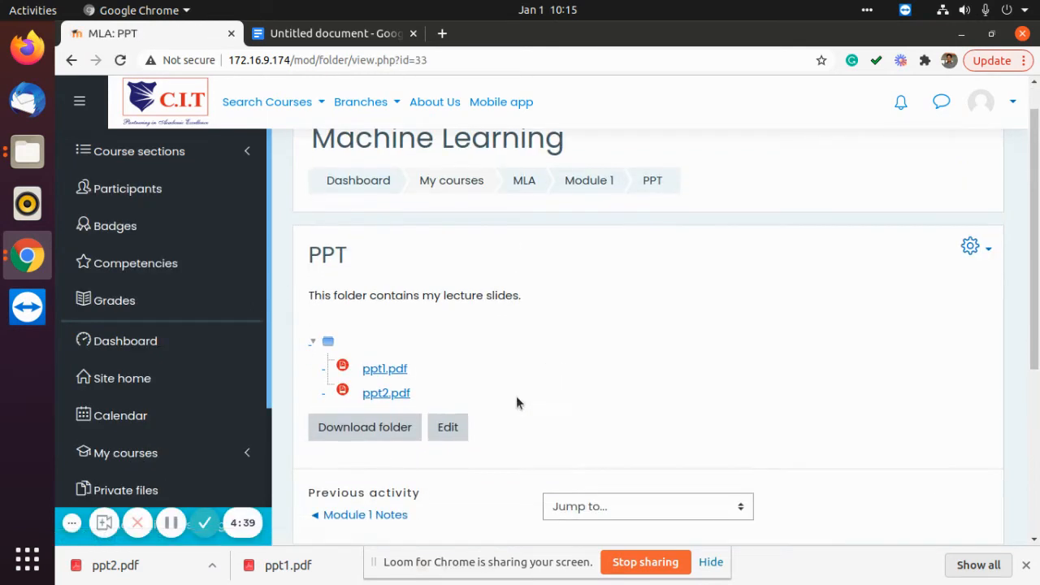
click(588, 181)
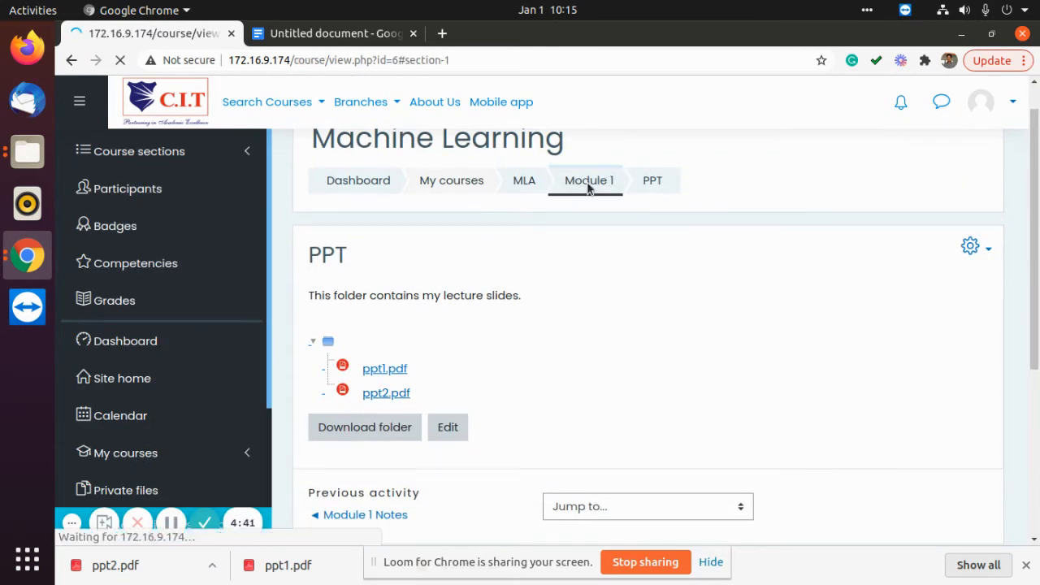
scroll(654, 404, down, 2)
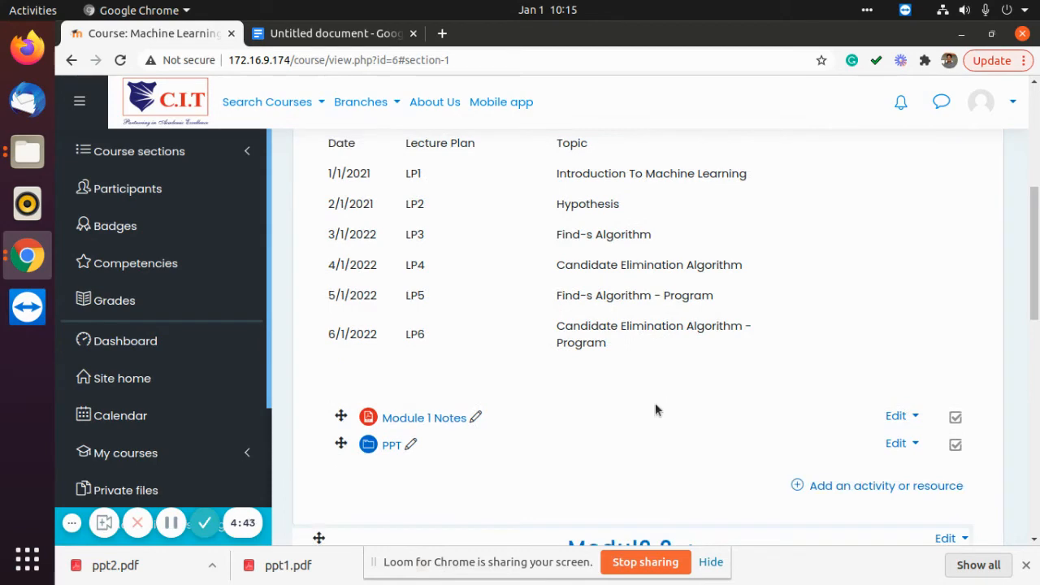
Add a File resource to Module 1 and name it "syllbus".
click(849, 487)
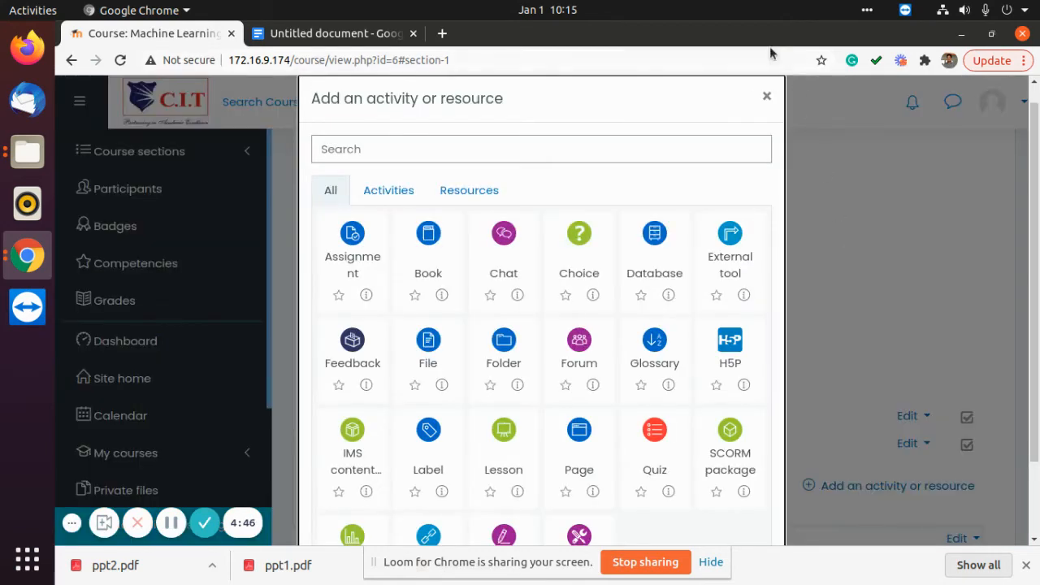
click(766, 96)
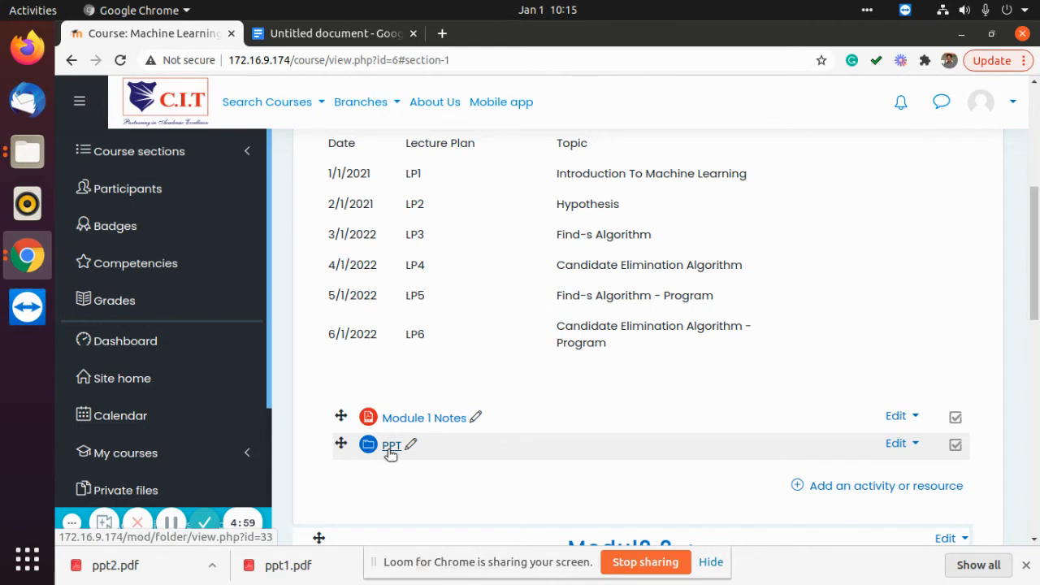
click(891, 487)
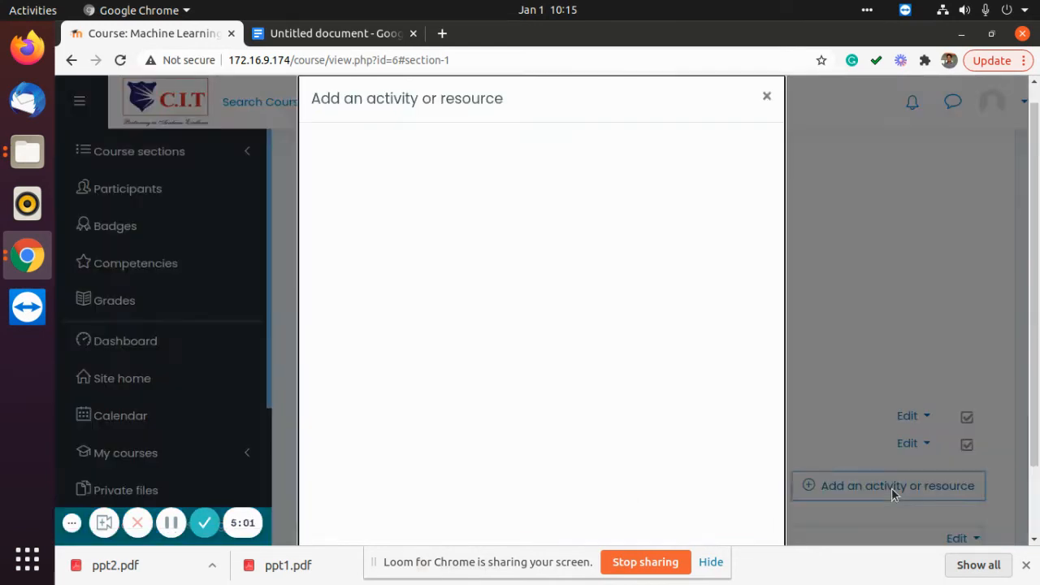
click(479, 193)
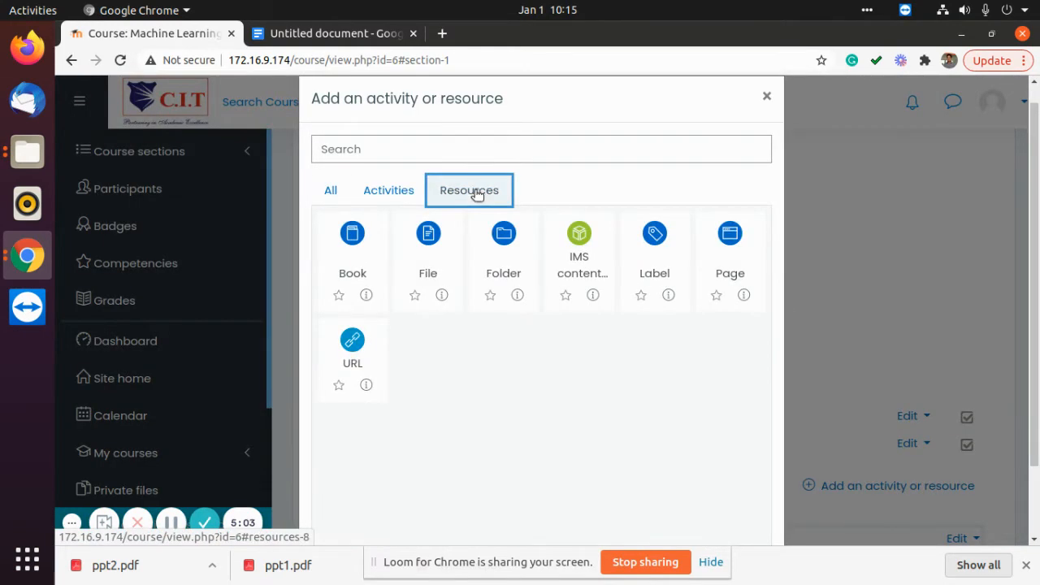
click(428, 236)
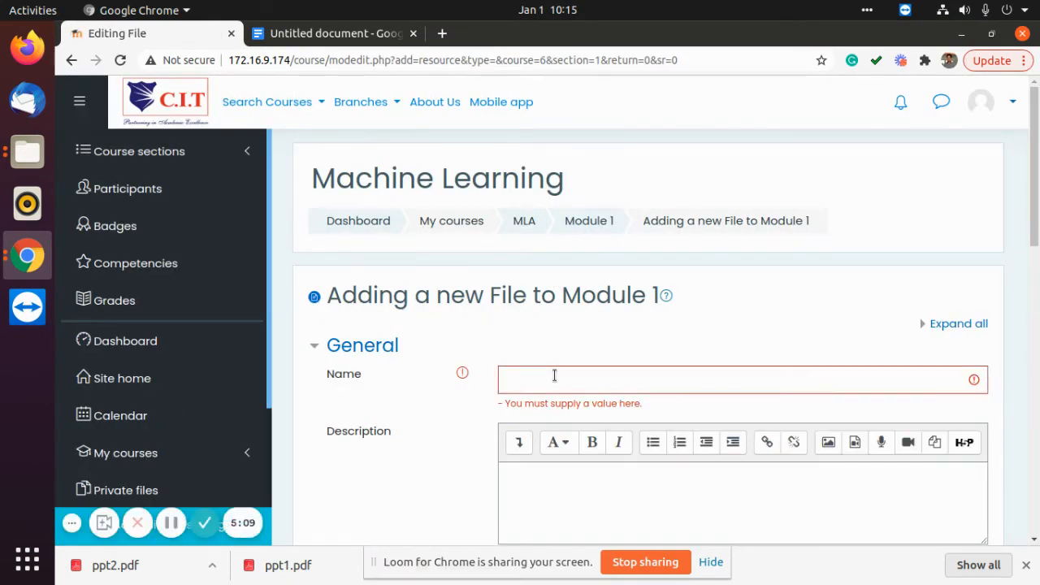
click(554, 376)
text(syllbus)
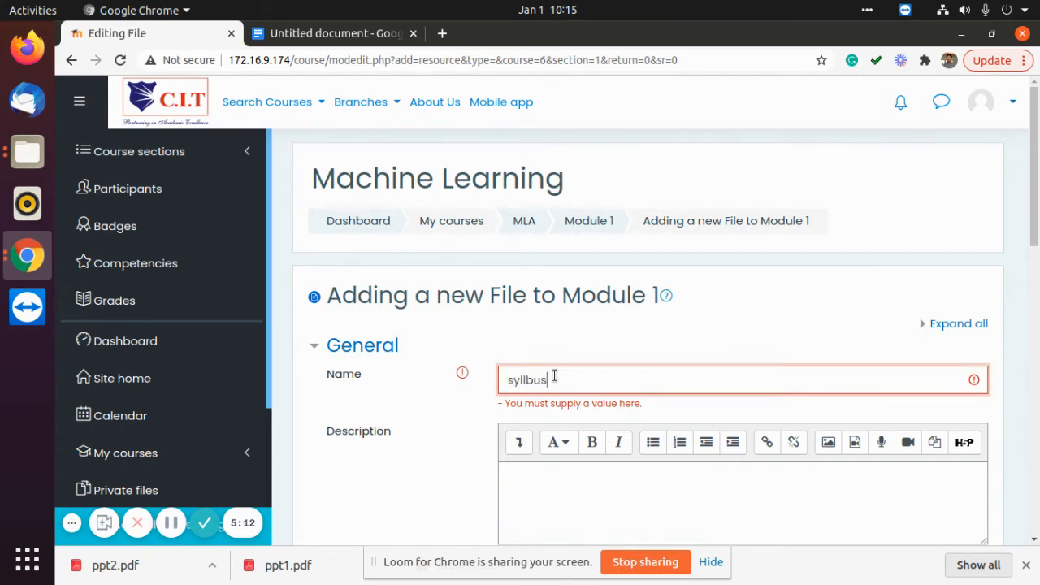
Upload syllabus.pdf from the moodle directory as the resource's file, leaving the description empty.
scroll(614, 392, down, 5)
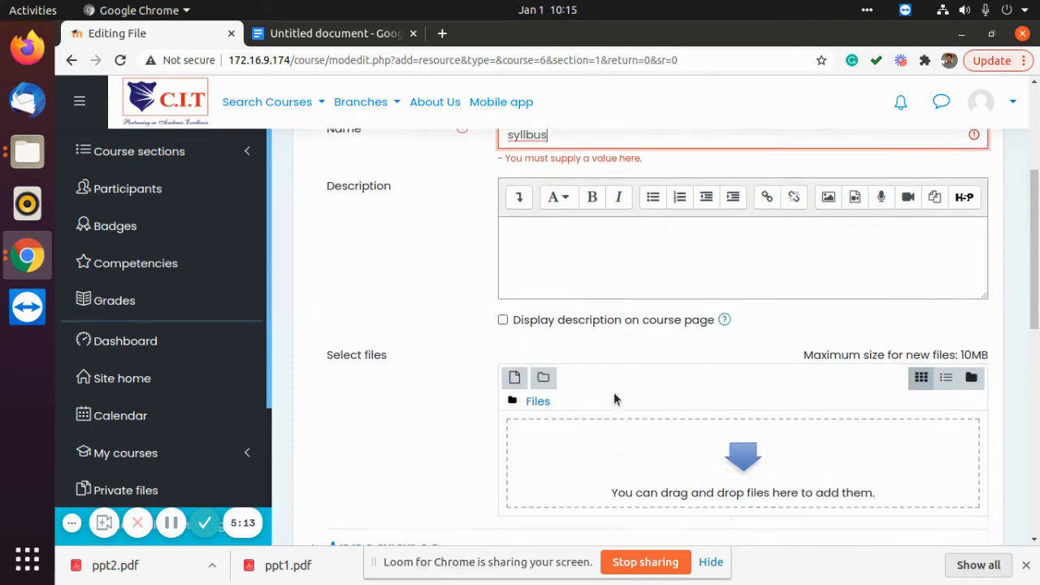
click(517, 344)
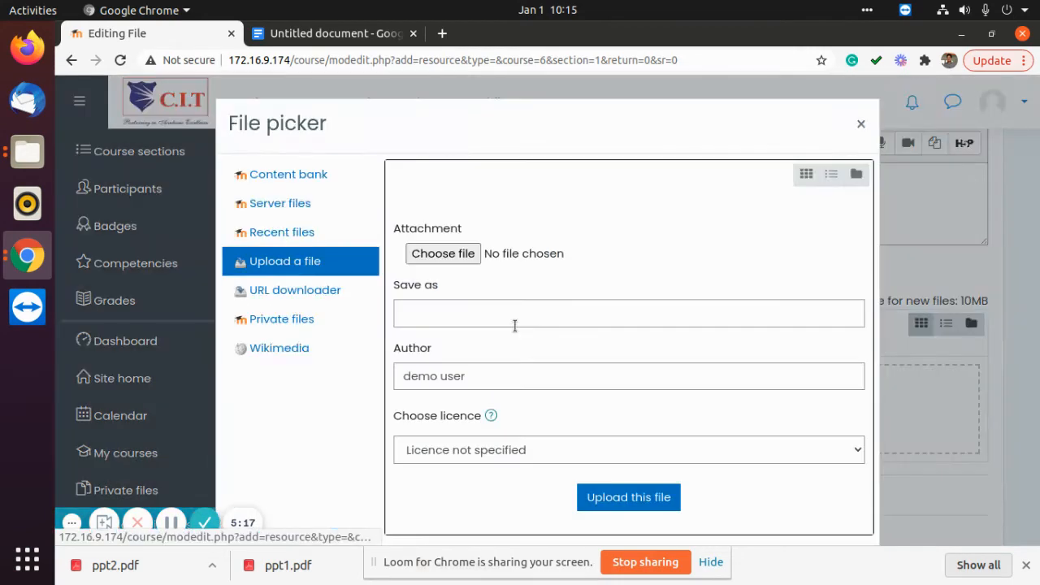
click(473, 248)
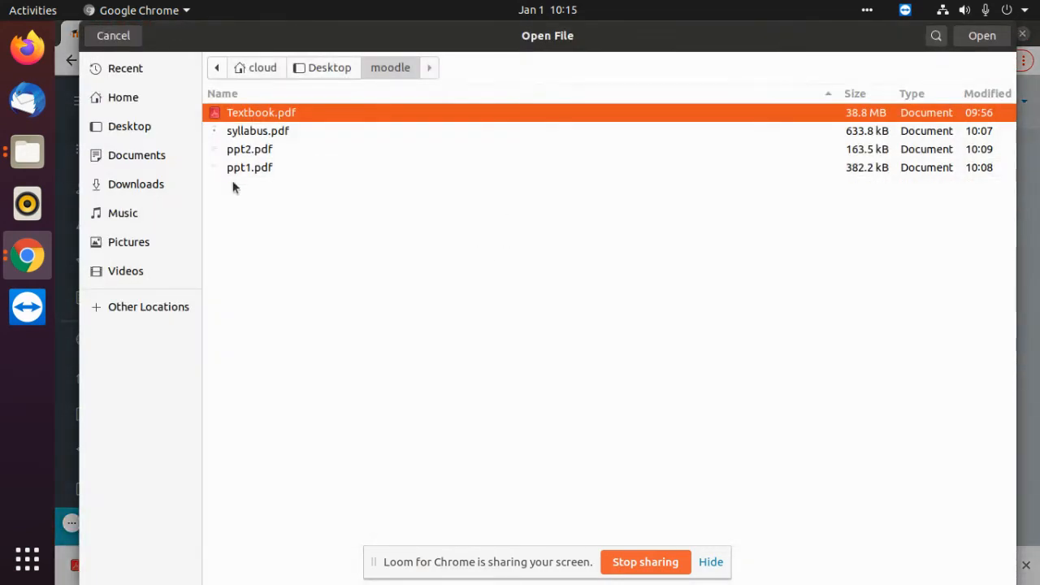
double_click(284, 128)
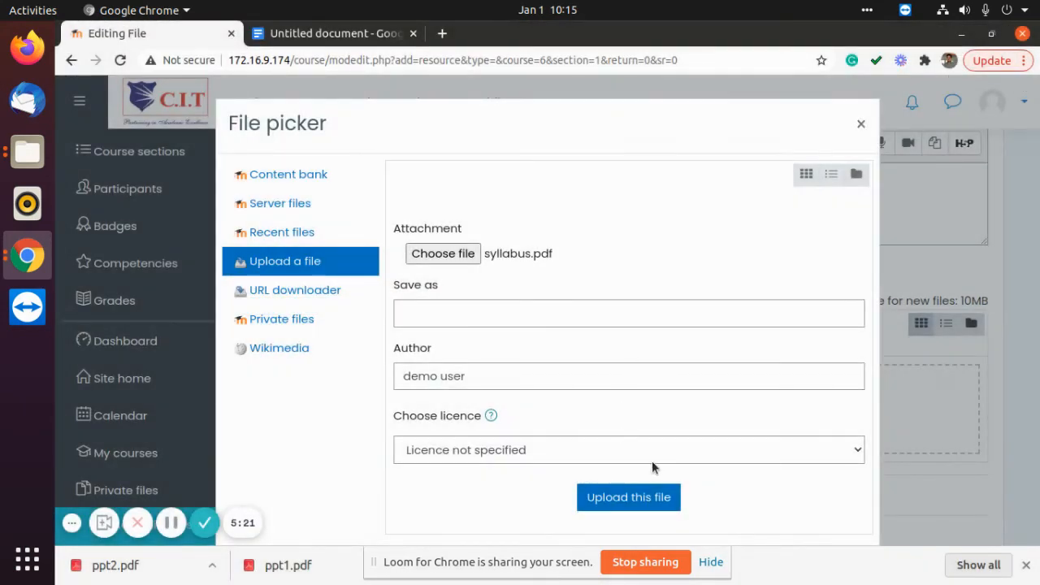
click(634, 495)
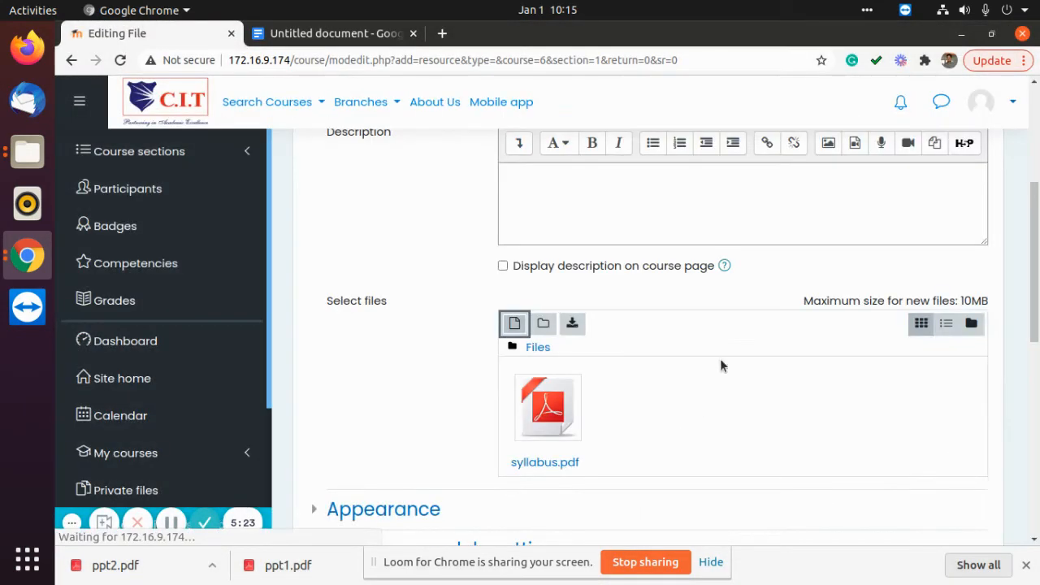
Save the new file resource, return to the course, and locate it in Module 1.
scroll(551, 475, down, 3)
scroll(552, 476, down, 4)
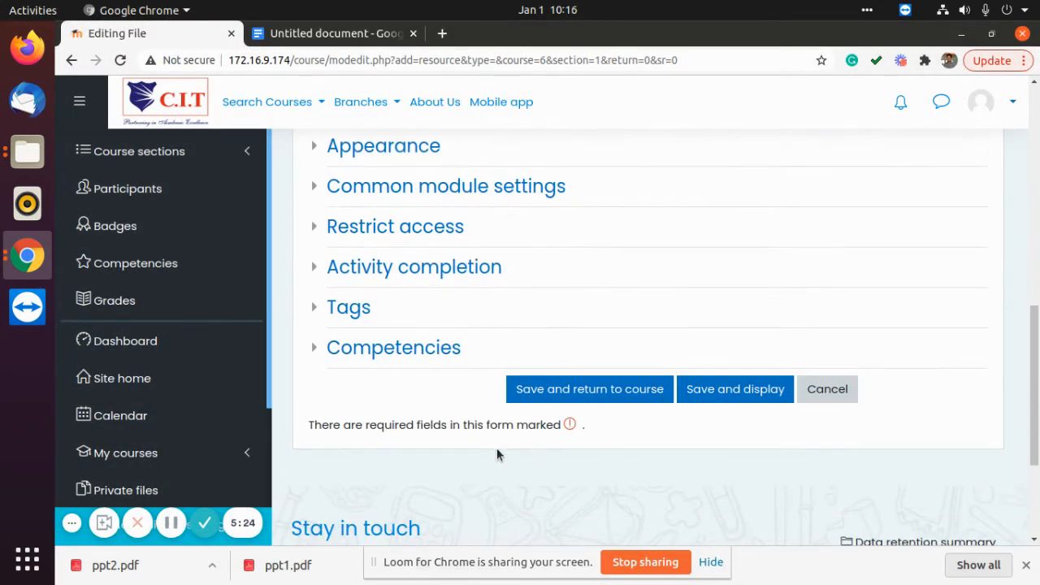
click(580, 389)
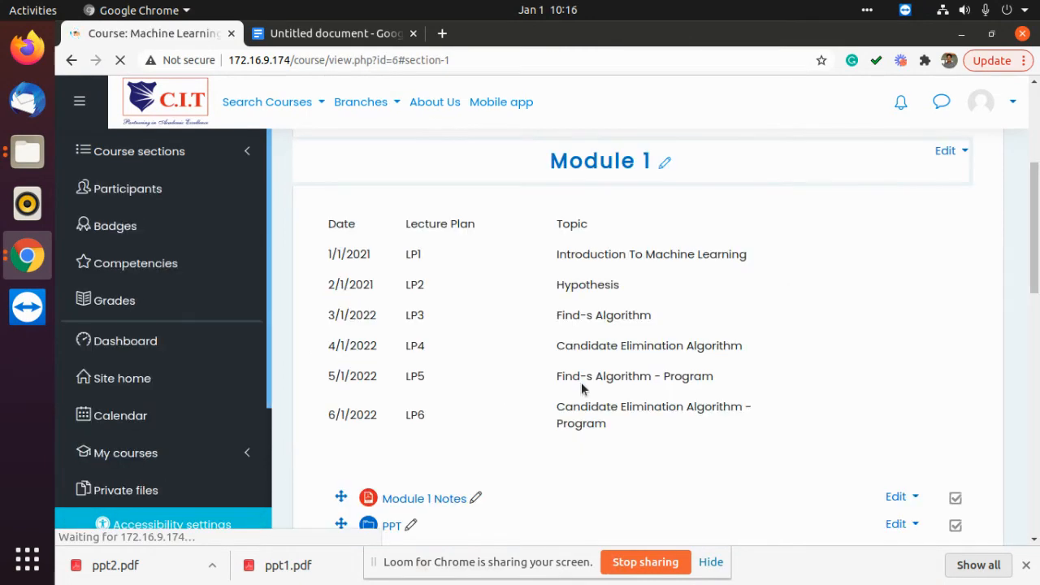
scroll(580, 390, down, 3)
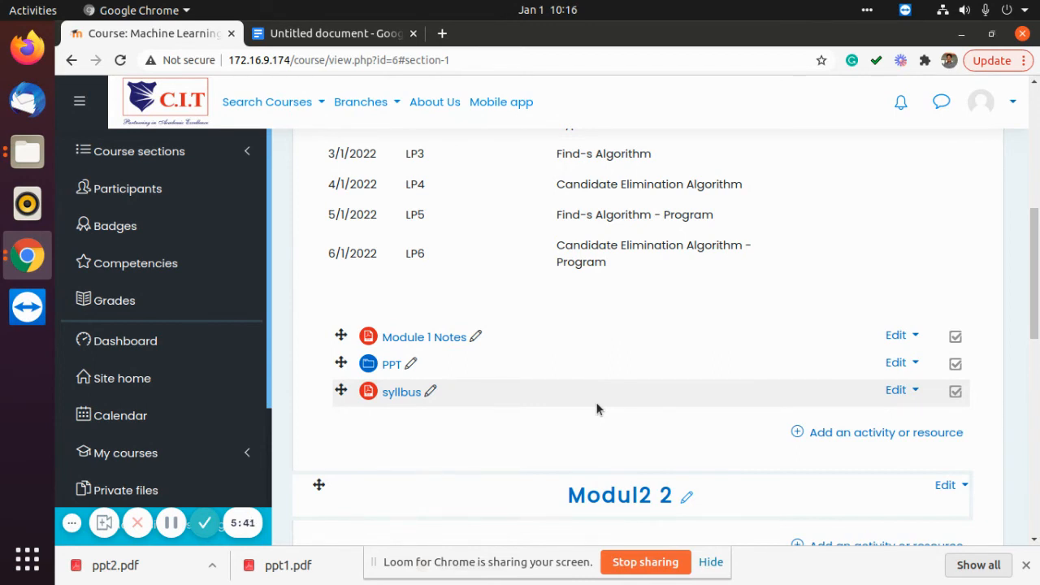
Add a Folder resource named "Notes" to Module 1 without any files, and save it back to the course.
click(921, 432)
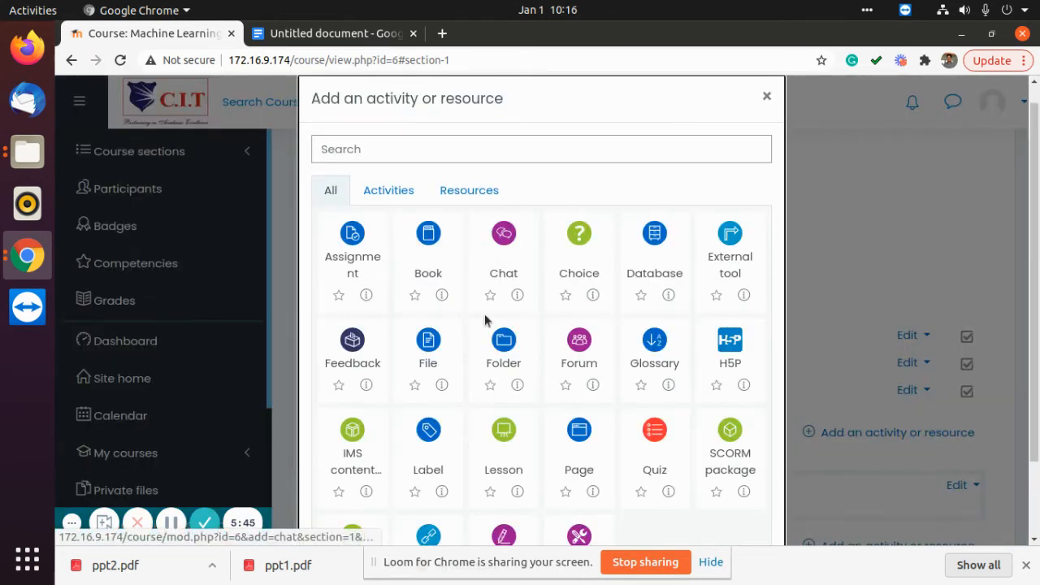
click(502, 348)
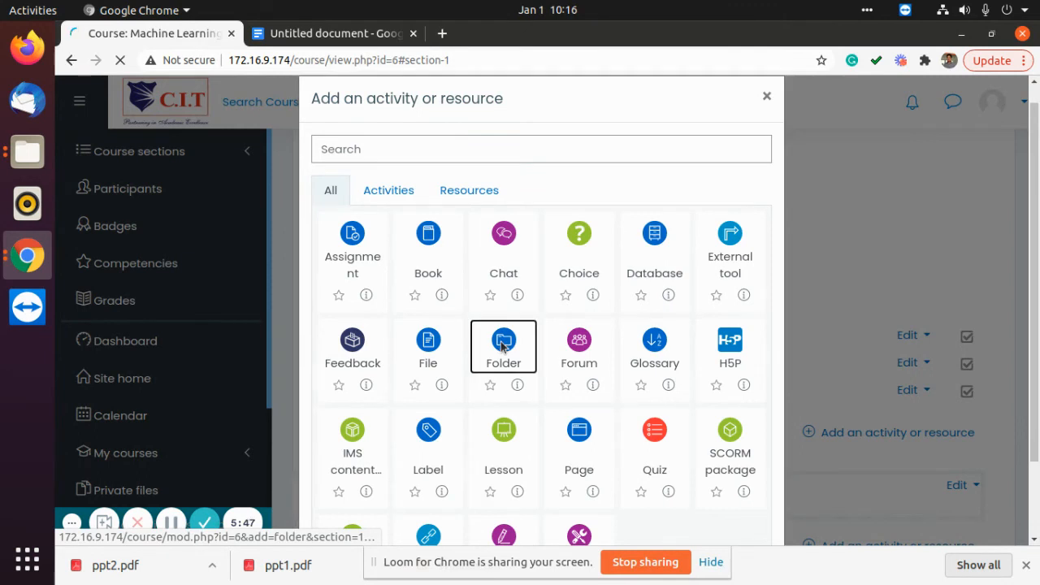
click(583, 375)
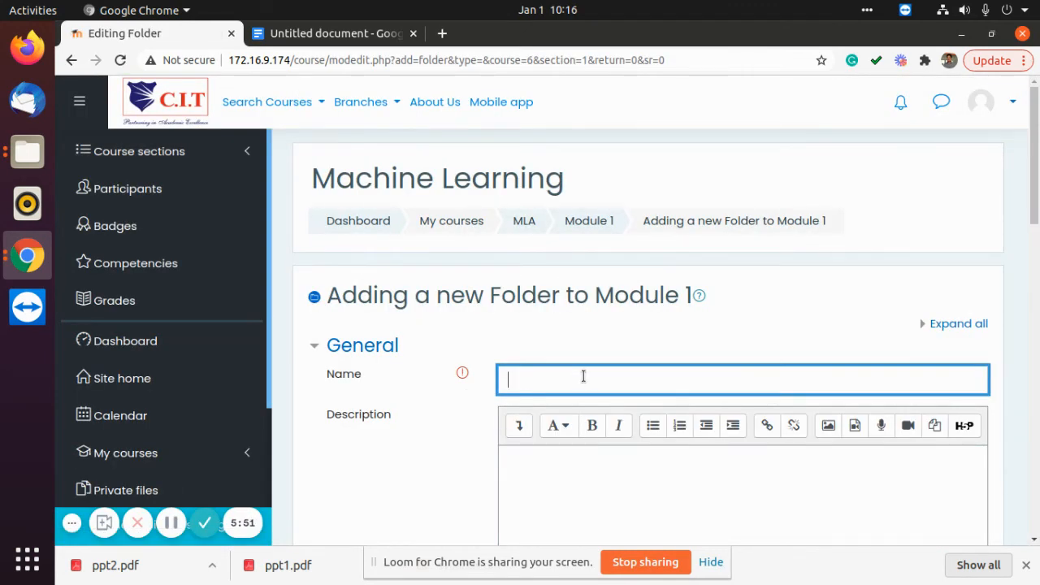
text(Notes)
scroll(583, 376, down, 8)
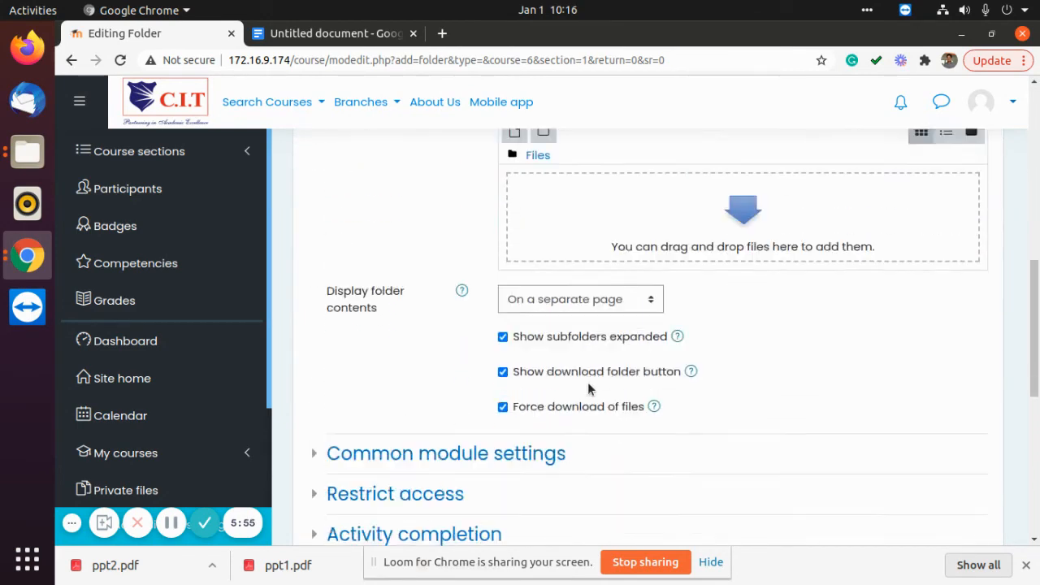
scroll(587, 382, down, 5)
click(601, 360)
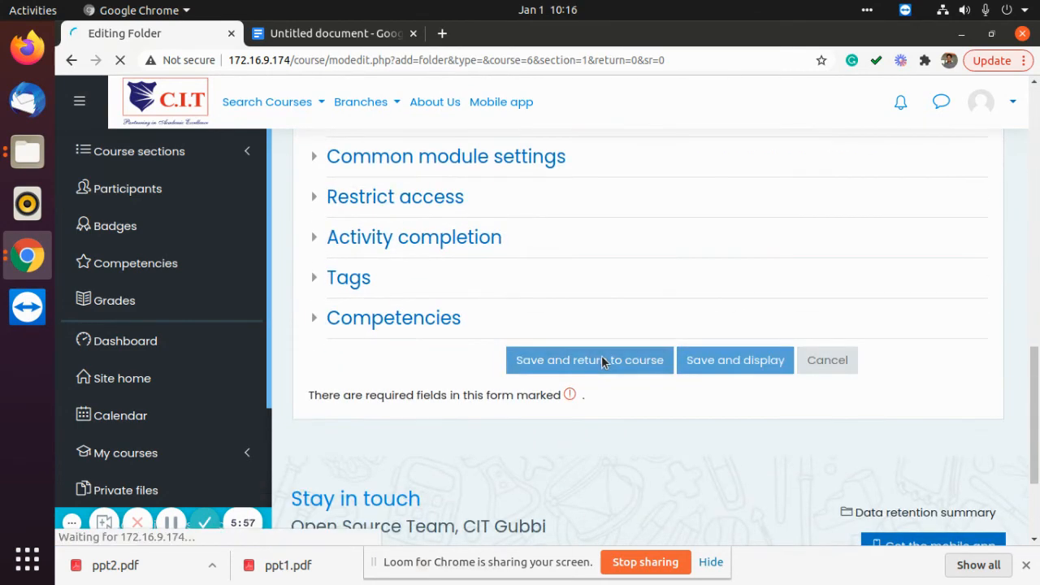
scroll(701, 367, down, 3)
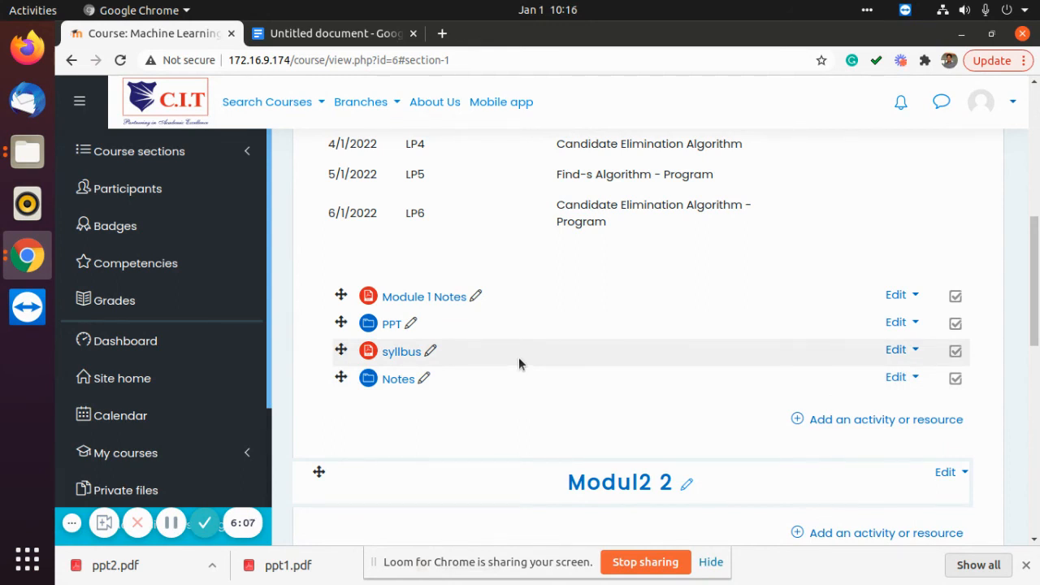
Add a URL resource to Module 1 and name it "Machine Learning Video on Hypothesis", correcting the spelling of the last word.
click(848, 421)
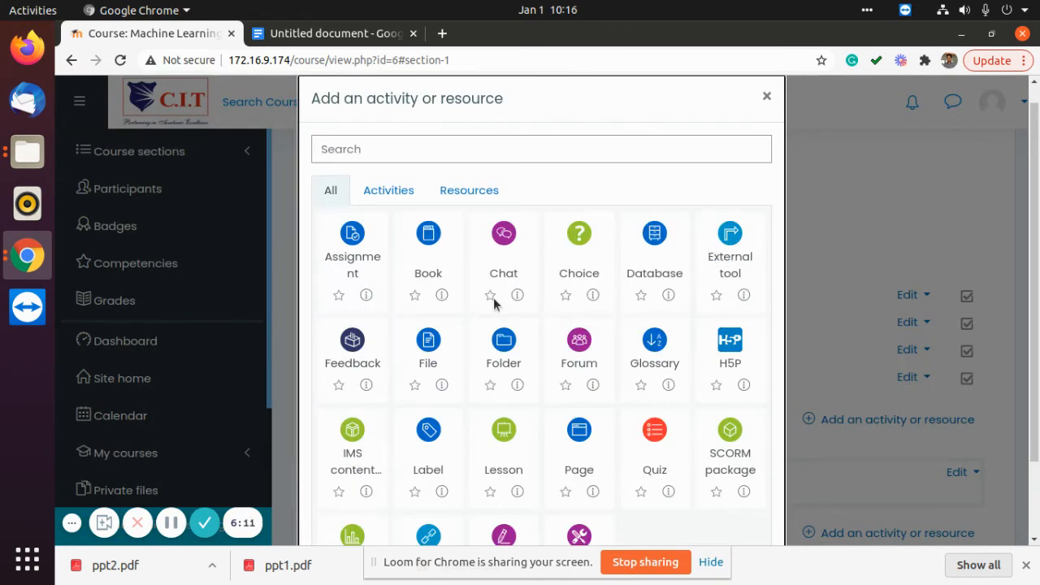
click(466, 195)
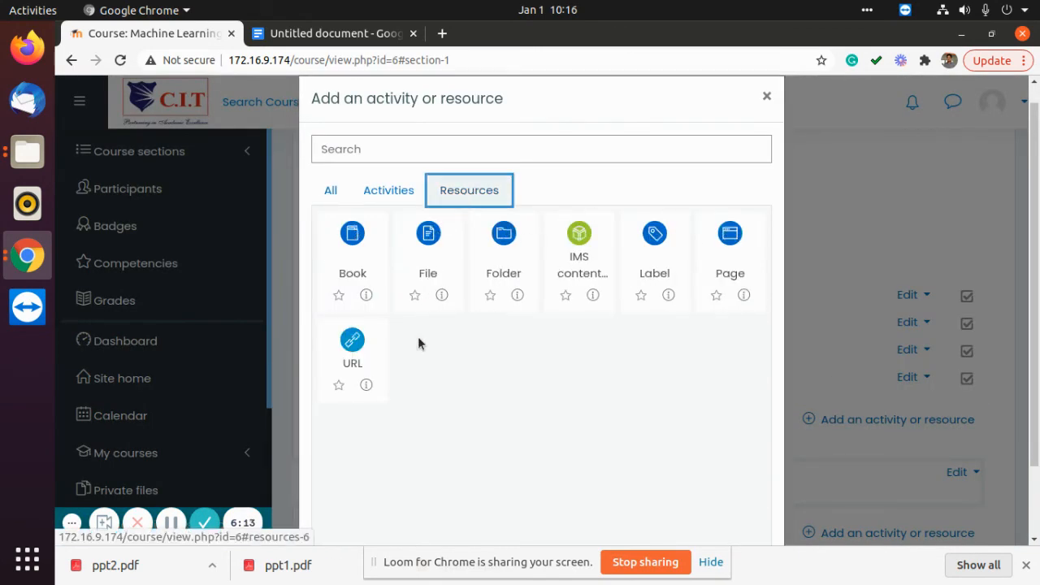
click(352, 342)
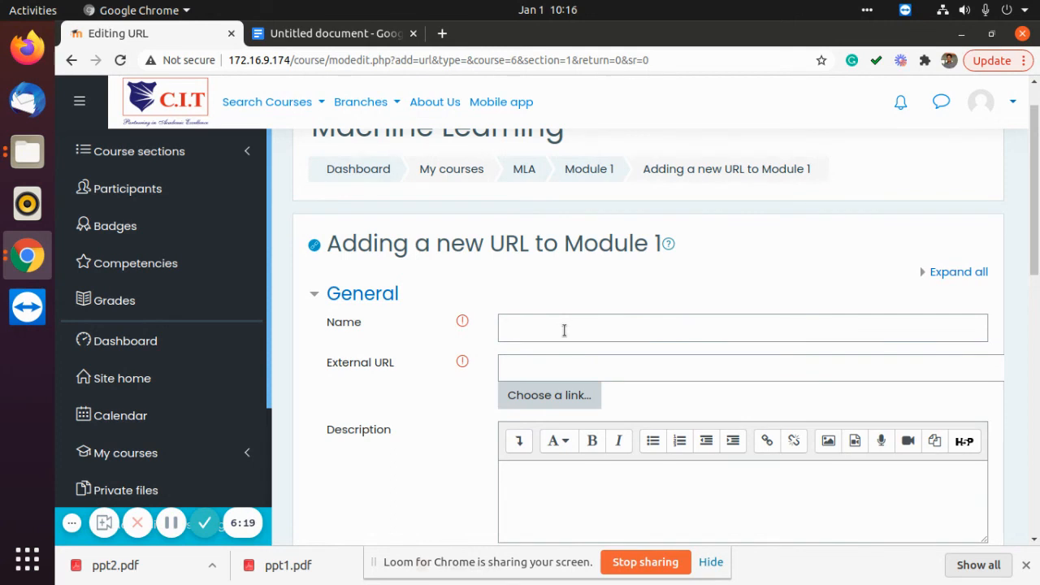
click(564, 329)
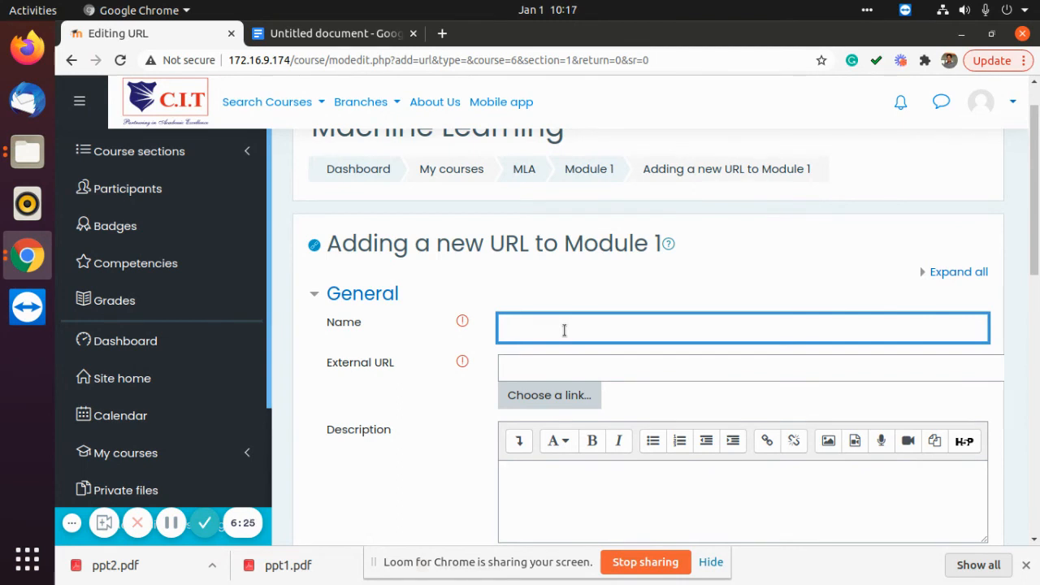
text(Machine Learning)
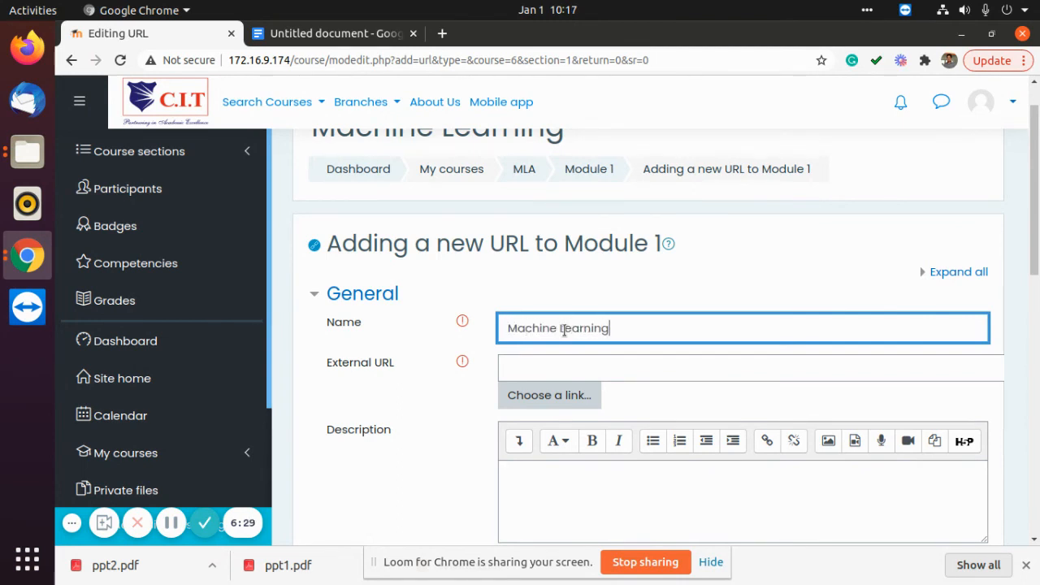
text( Video on Hyp)
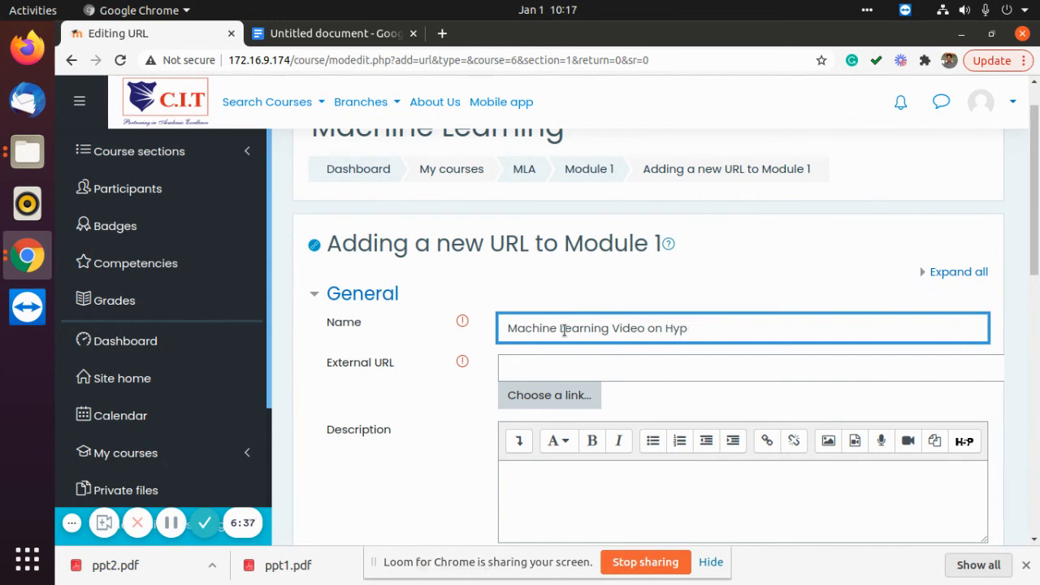
text(otheis)
right_click(679, 327)
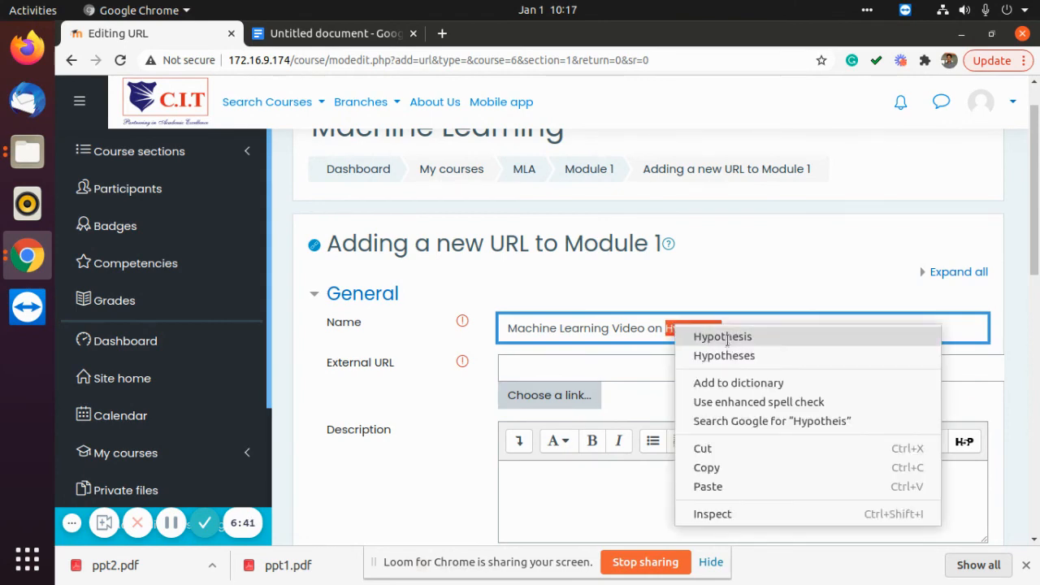
click(707, 336)
Copy the web address of the open Google Docs document and paste it as the resource's external URL.
click(582, 359)
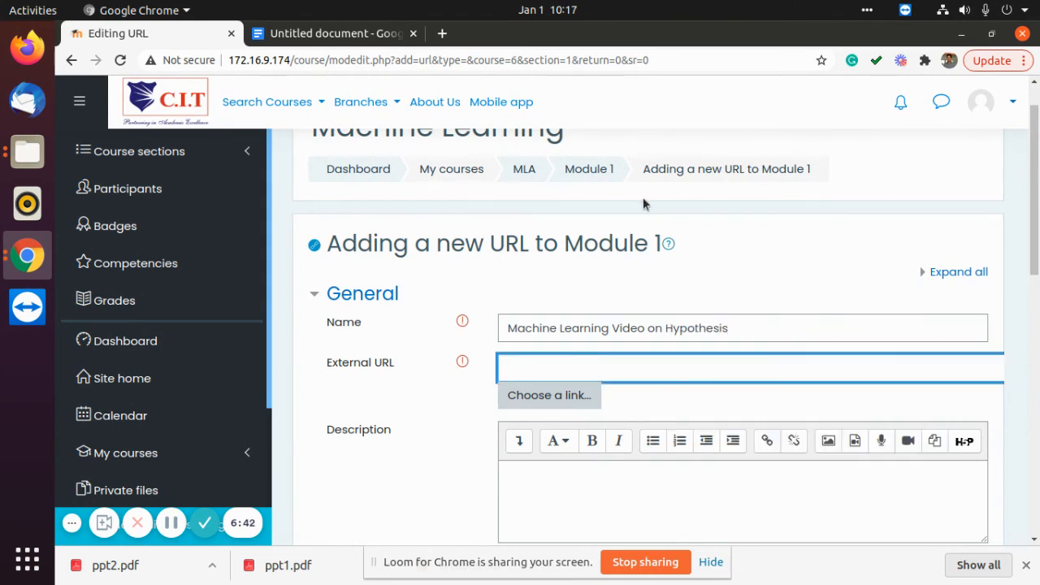
click(369, 36)
click(442, 33)
click(305, 39)
click(309, 59)
key(ctrl+c)
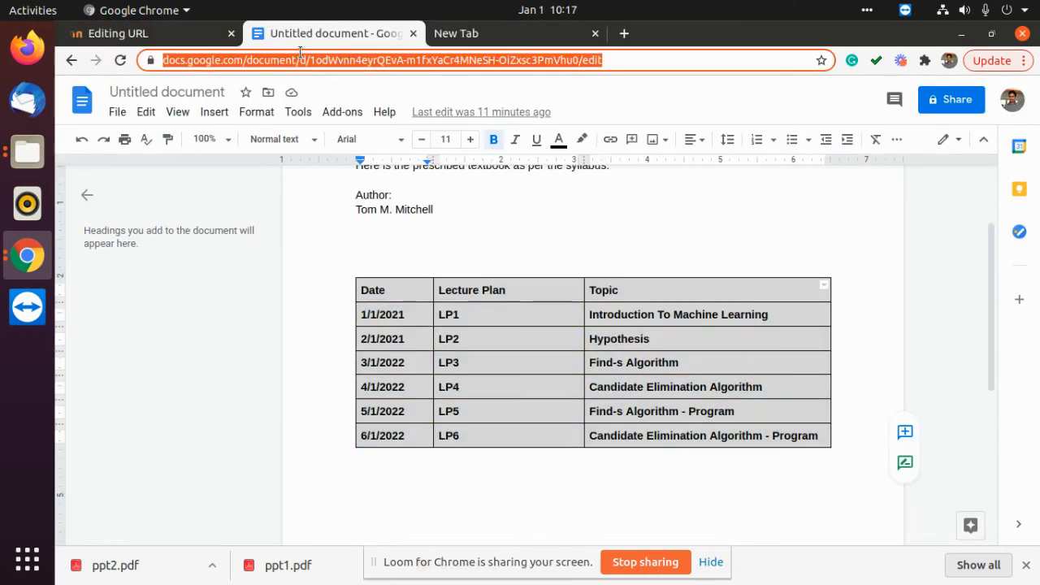
click(118, 34)
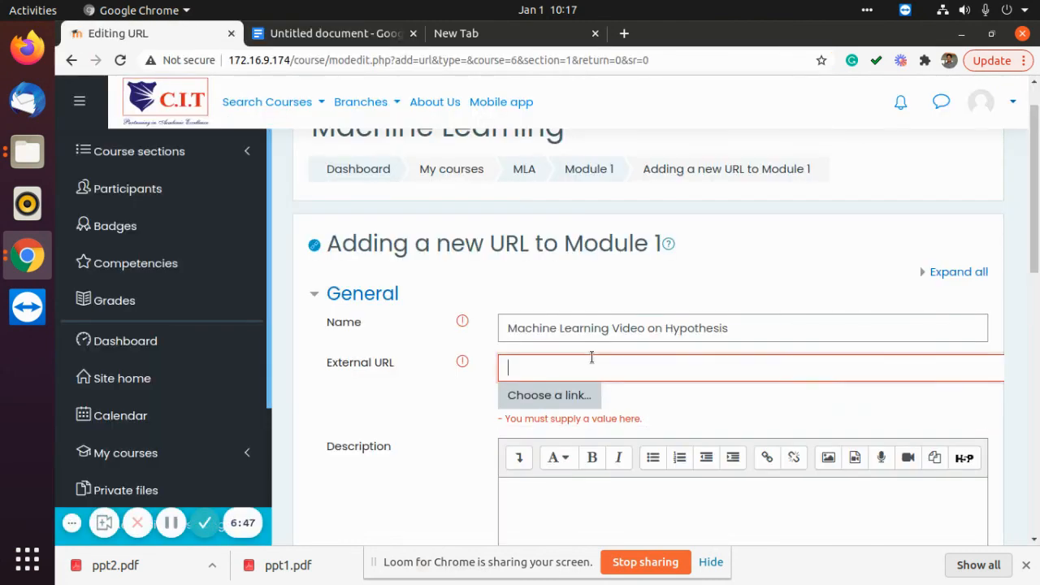
key(ctrl+v)
Save the URL resource back to the course and open its Module 1 link in a new browser tab.
scroll(635, 362, down, 3)
scroll(605, 386, down, 5)
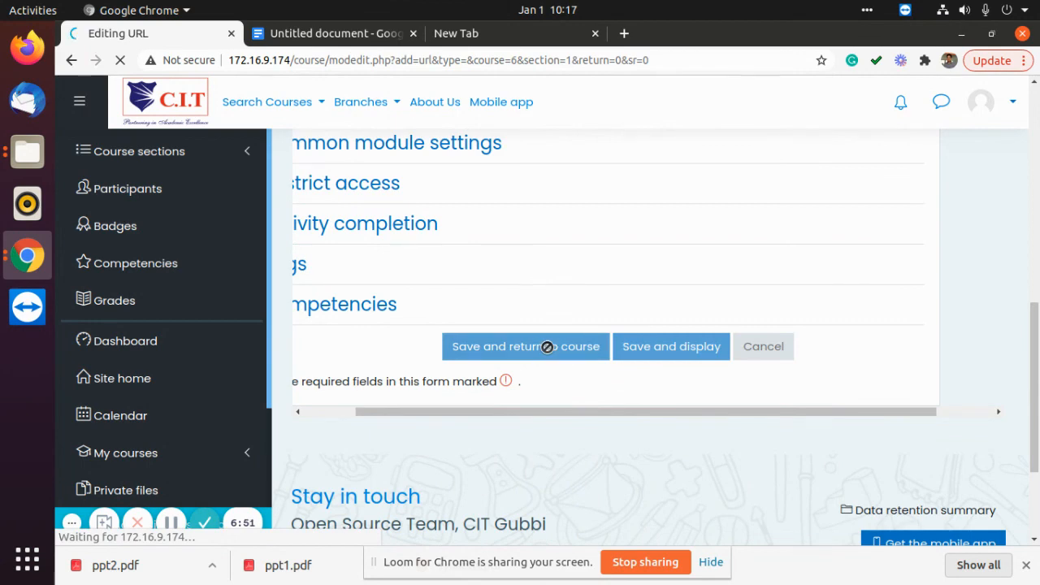
scroll(560, 348, down, 5)
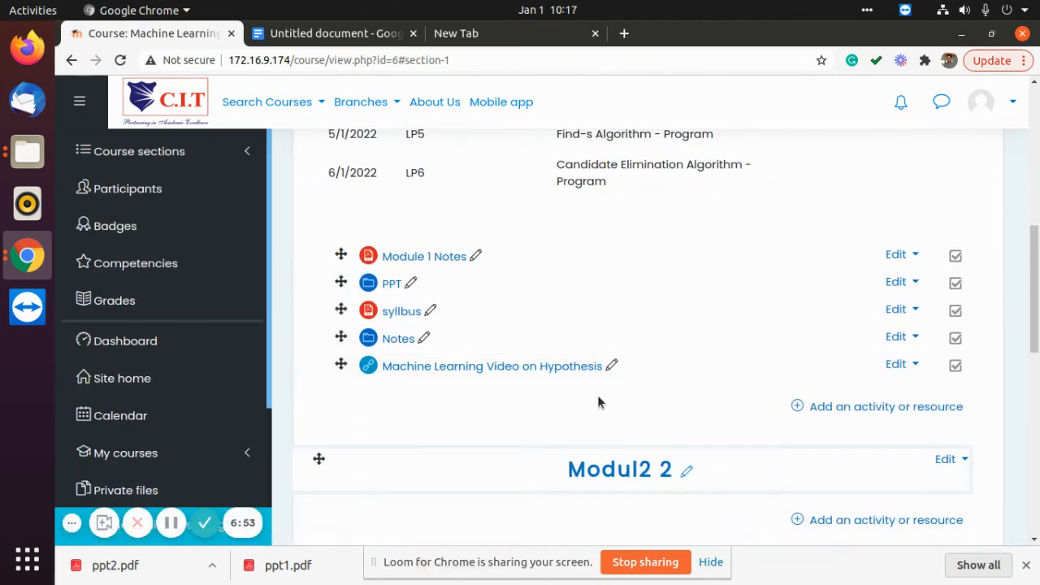
middle_click(450, 365)
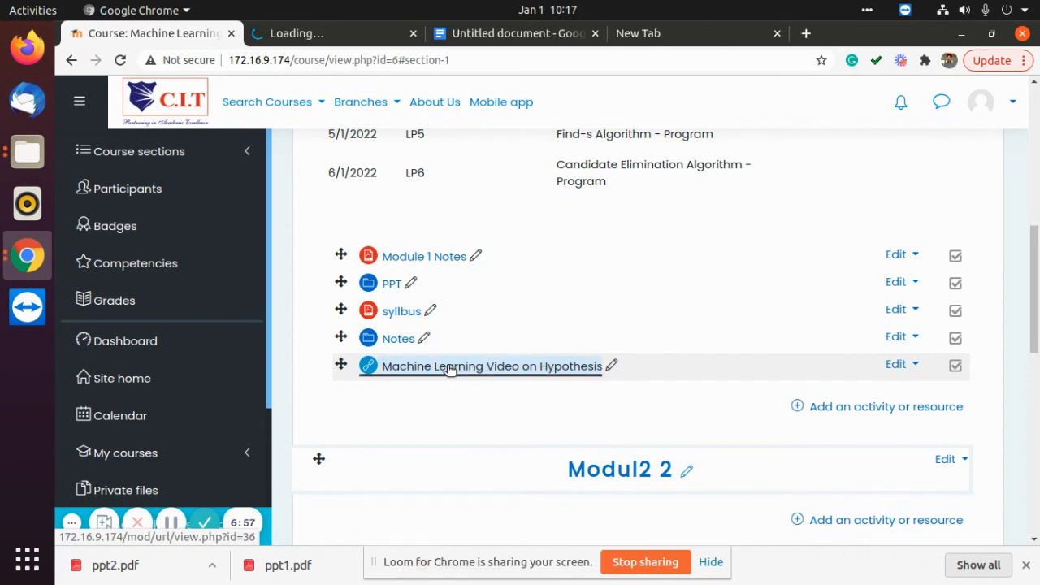